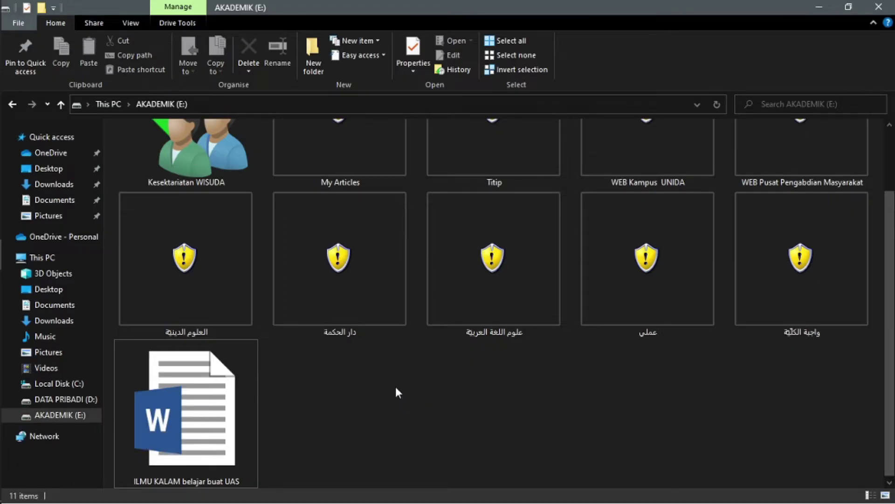
# Step: Open the Word document "ILMU KALAM belajar buat UAS" from the AKADEMIK (E:) drive
pyautogui.scroll(2, 395, 396)
pyautogui.scroll(-2, 394, 398)
pyautogui.moveTo(1, 354)
pyautogui.click(19, 133)
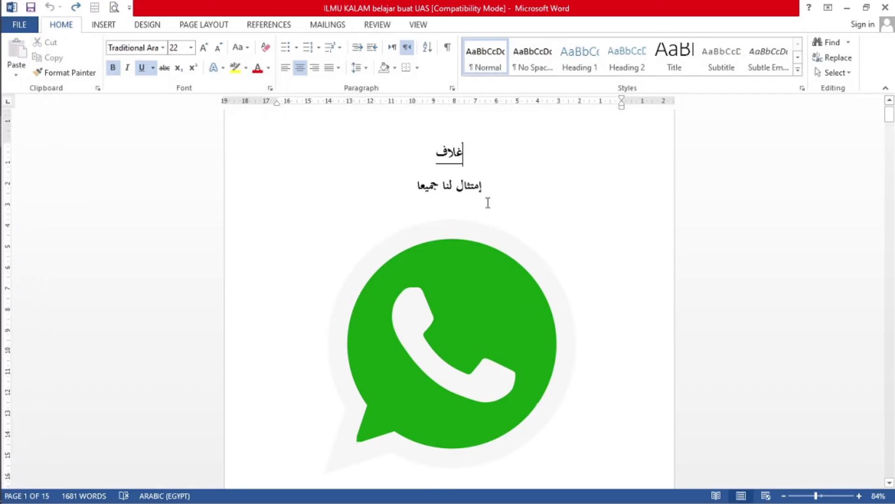
# Step: Look over the cover page and zoom the document out to 44% to show three pages side by side
pyautogui.scroll(-2, 485, 210)
pyautogui.scroll(-2, 485, 256)
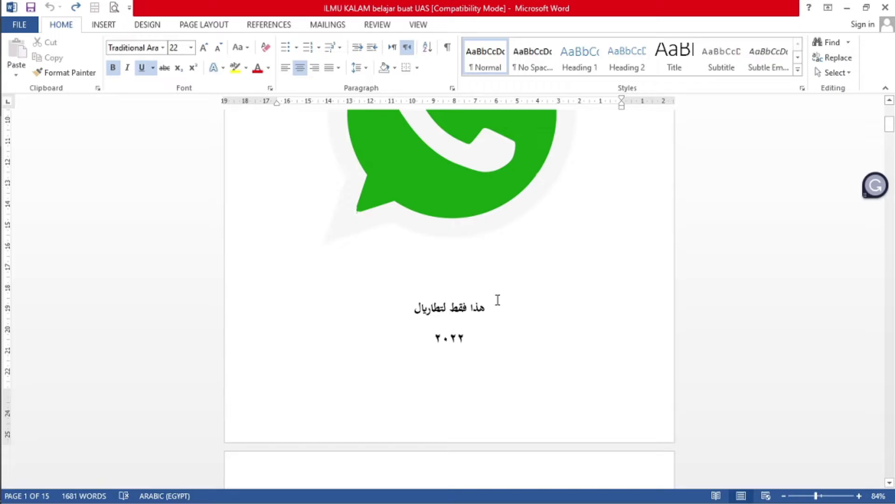
pyautogui.scroll(6, 500, 296)
pyautogui.keyDown('ctrl'); pyautogui.scroll(-3, 515, 221); pyautogui.keyUp('ctrl')
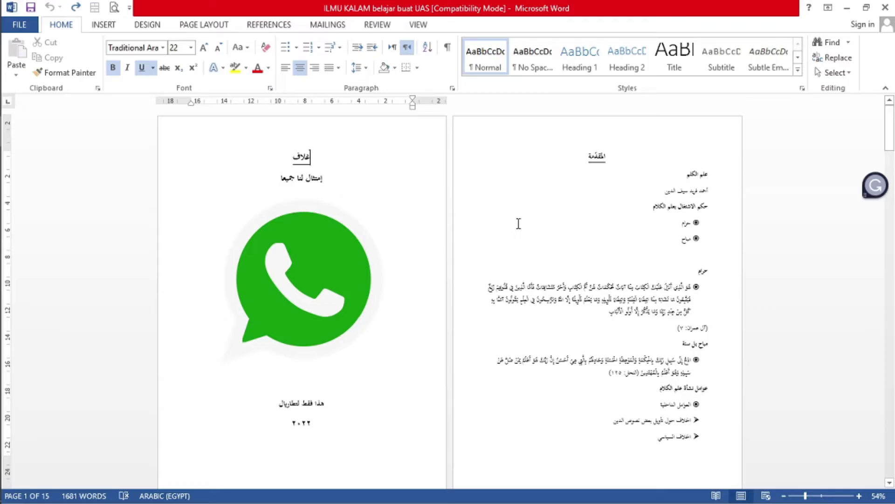
pyautogui.keyDown('ctrl'); pyautogui.scroll(-1, 522, 224); pyautogui.keyUp('ctrl')
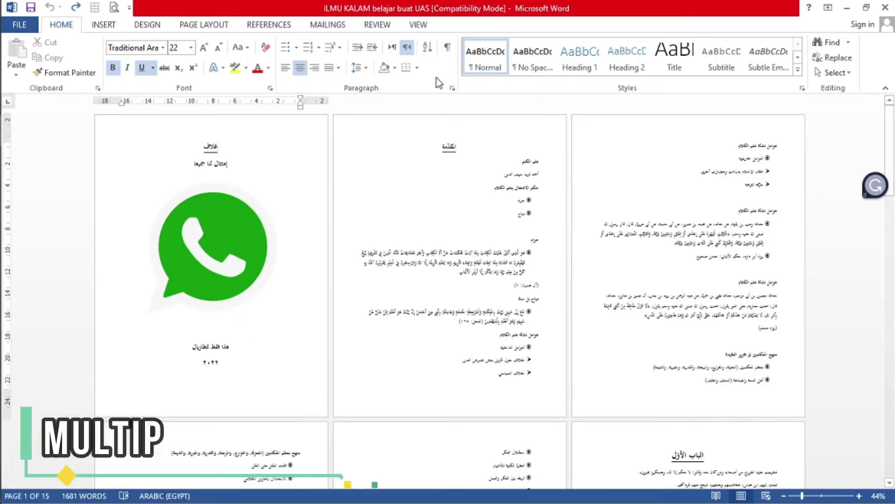
# Step: Examine how the document is divided into cover, introduction and chapters, and where each chapter heading starts
pyautogui.click(422, 182)
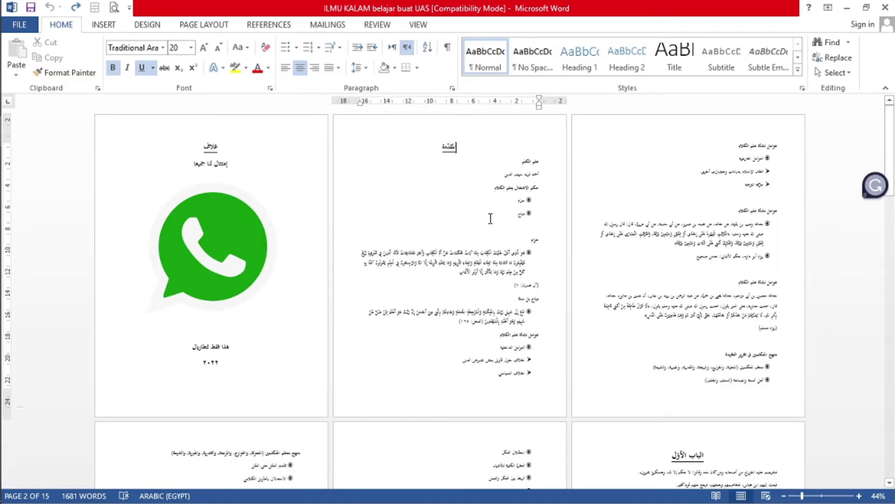
pyautogui.scroll(-3, 487, 224)
pyautogui.scroll(-1, 482, 257)
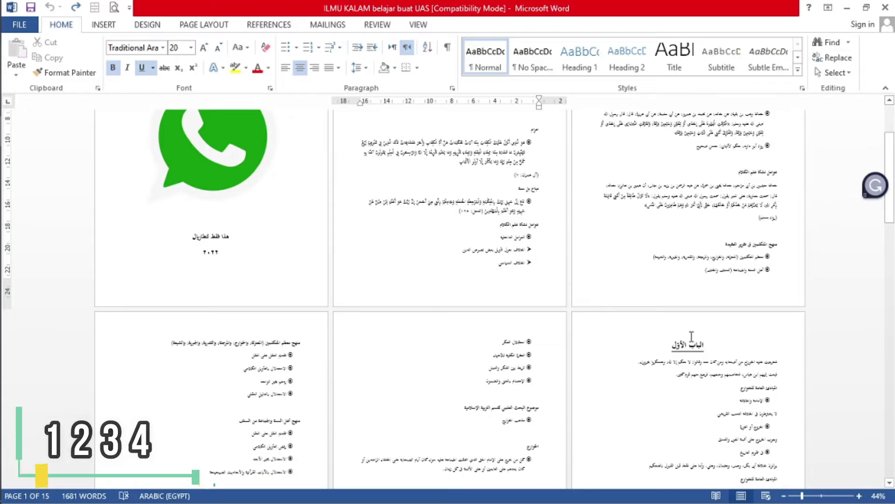
pyautogui.scroll(4, 541, 269)
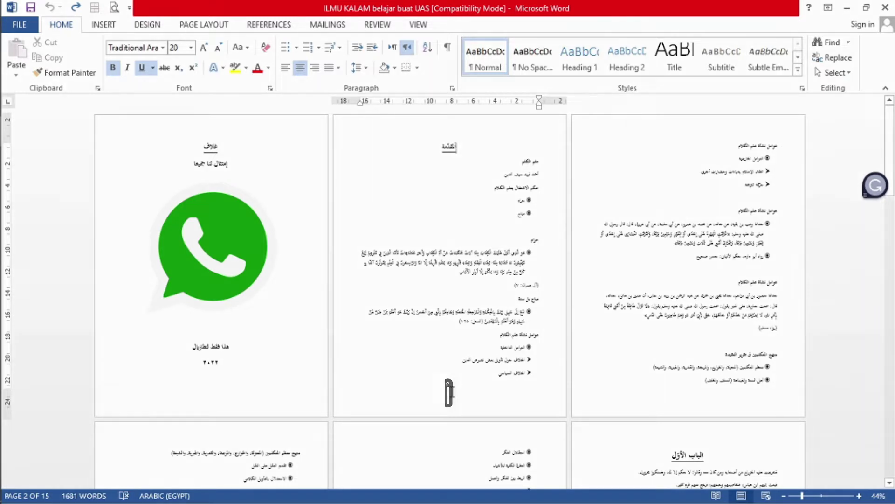
pyautogui.scroll(-5, 600, 370)
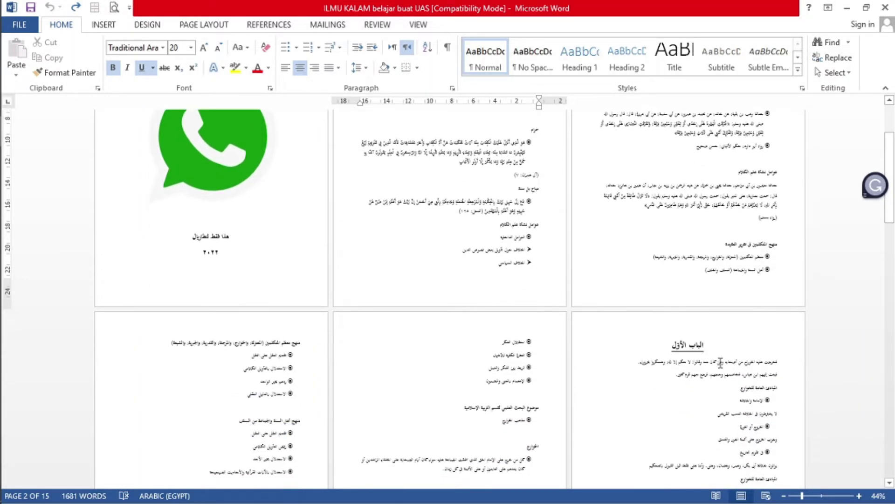
pyautogui.scroll(-2, 709, 354)
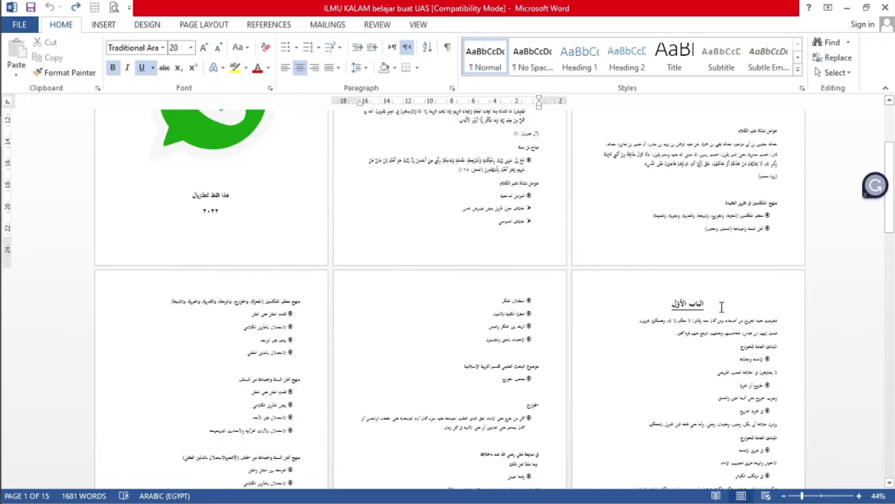
pyautogui.scroll(-5, 721, 307)
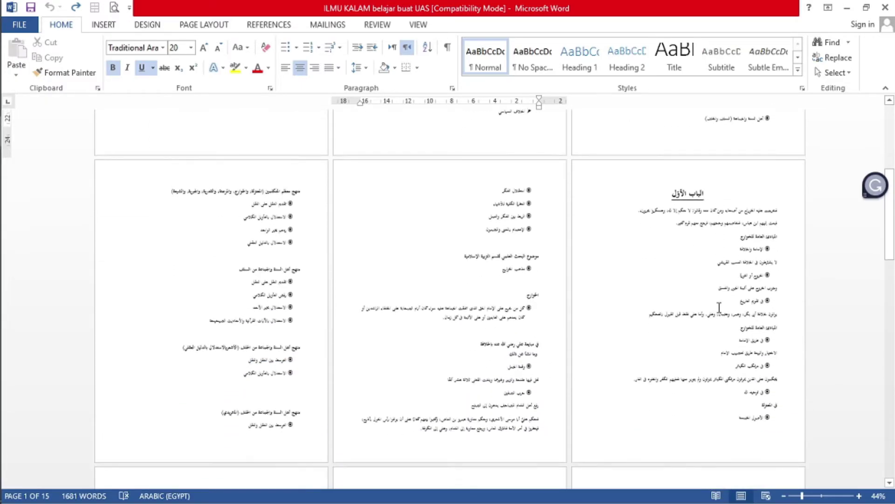
pyautogui.scroll(-3, 709, 336)
pyautogui.scroll(-3, 694, 381)
pyautogui.scroll(6, 698, 385)
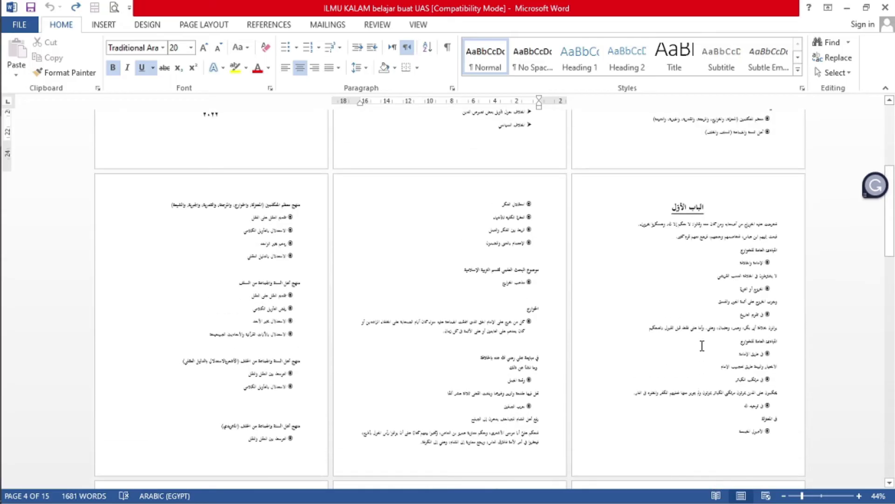
pyautogui.scroll(-5, 702, 346)
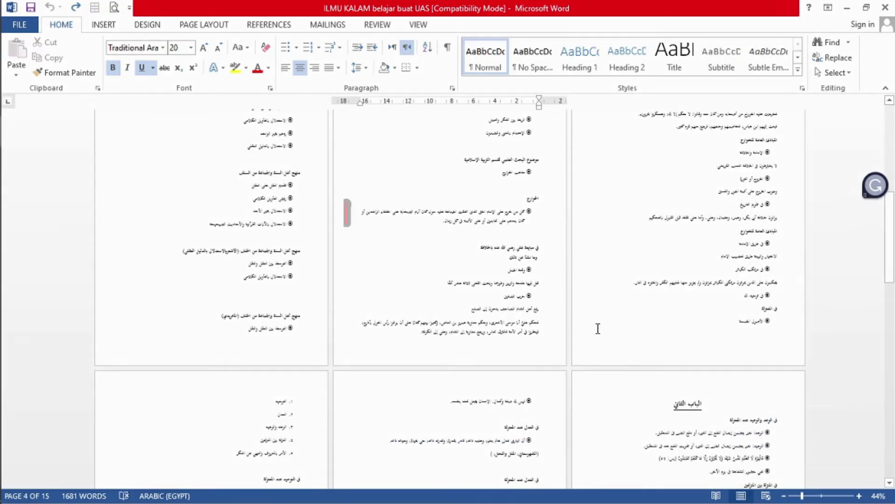
pyautogui.scroll(5, 604, 252)
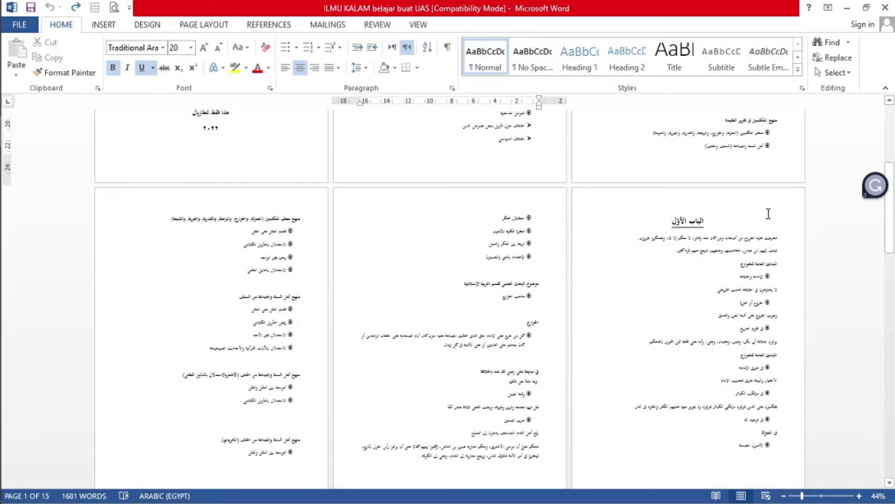
pyautogui.scroll(10, 533, 289)
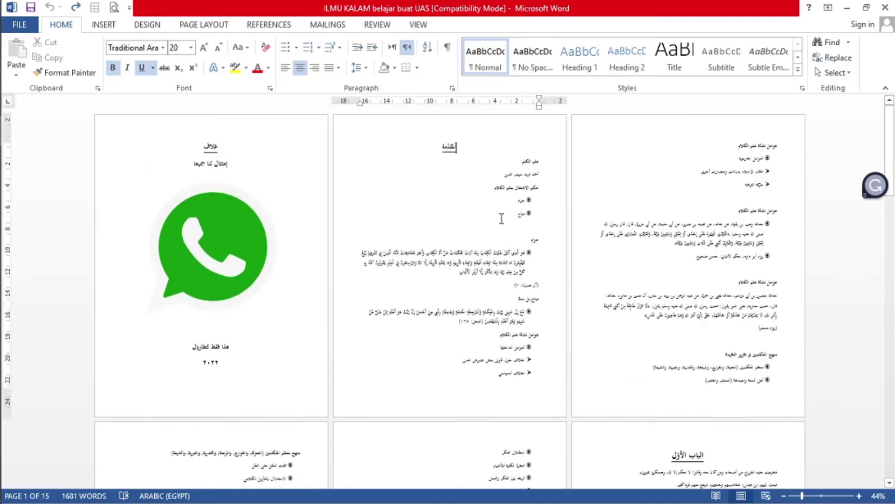
# Step: Insert a Next Page section break before the heading غلاف on the cover page
pyautogui.click(232, 156)
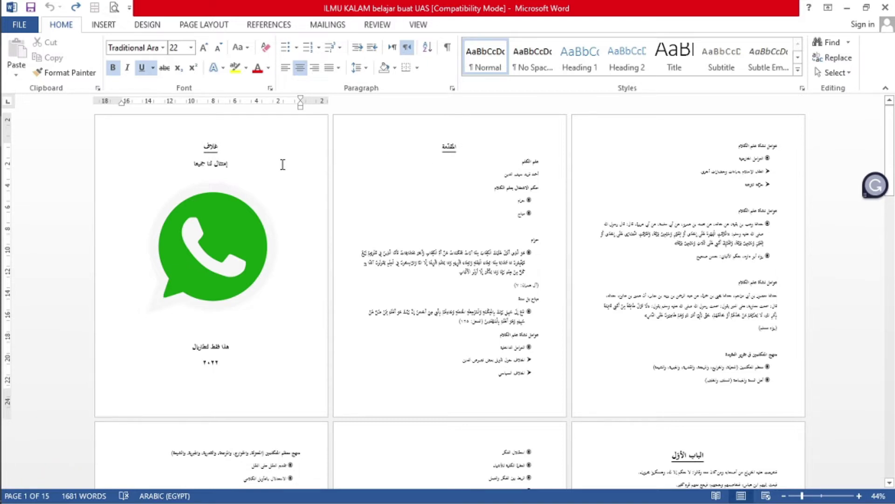
pyautogui.click(243, 170)
pyautogui.click(222, 150)
pyautogui.click(203, 28)
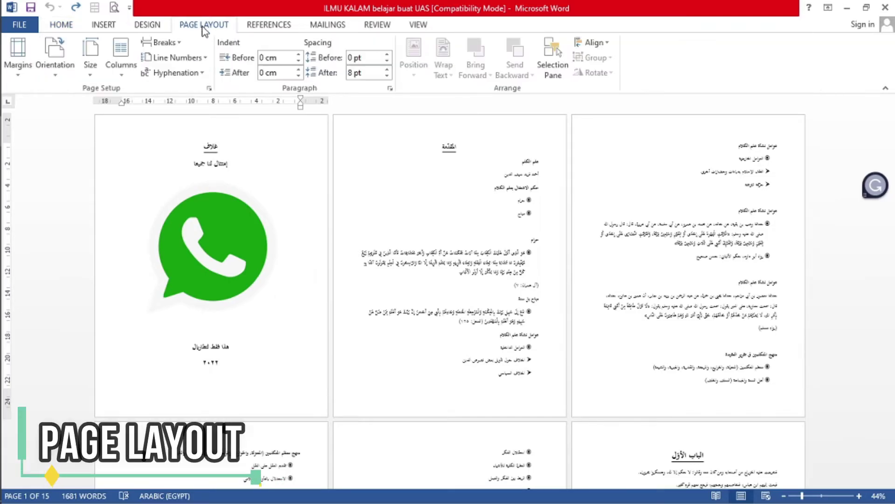
pyautogui.click(173, 46)
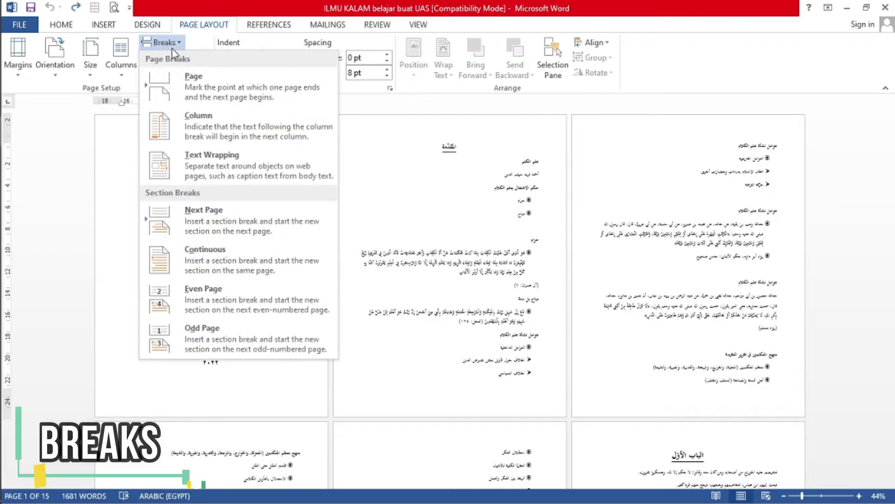
pyautogui.click(236, 222)
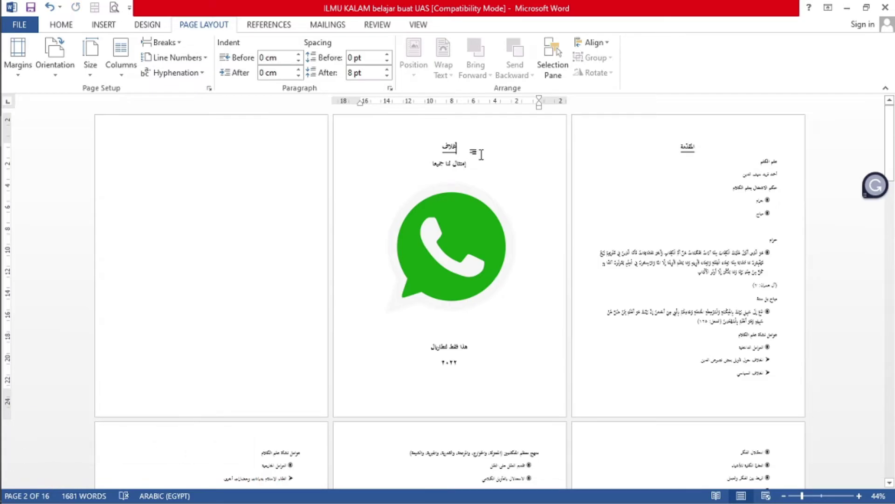
# Step: Insert a Next Page section break before the introduction heading المقدّمة
pyautogui.click(706, 152)
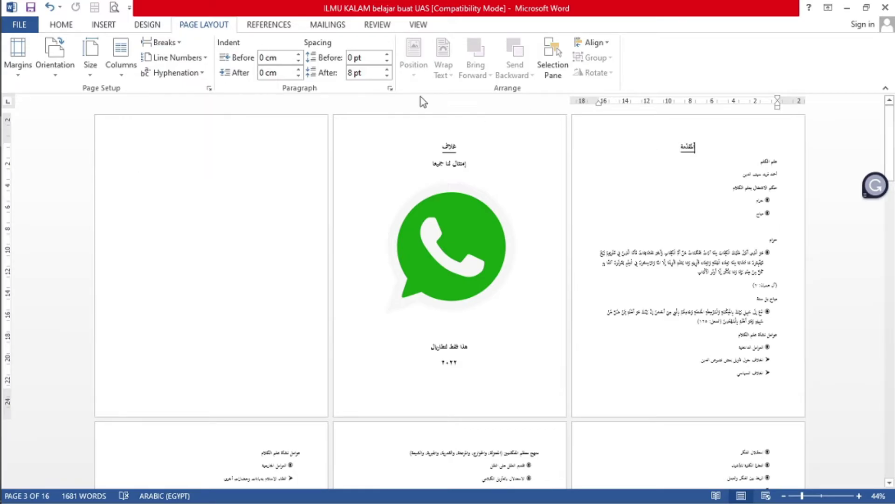
pyautogui.click(169, 47)
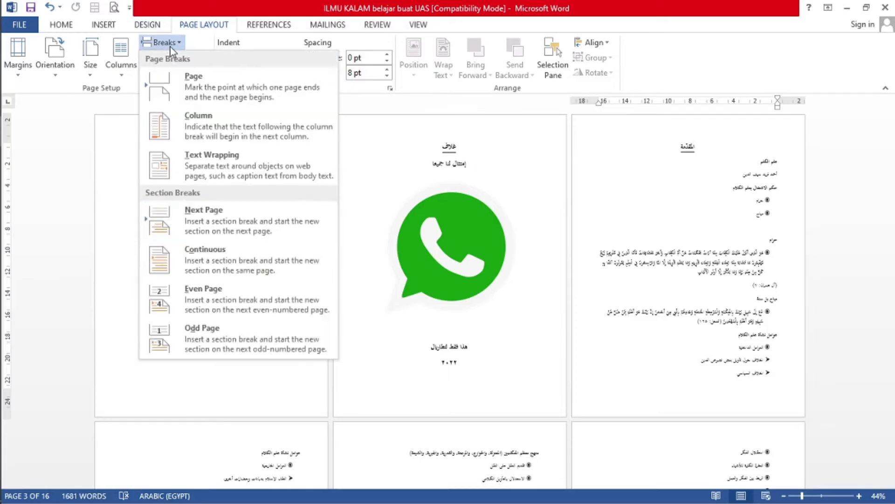
pyautogui.click(236, 223)
# Step: Insert a Next Page section break before the first chapter heading الباب الأوّل
pyautogui.scroll(-8, 645, 290)
pyautogui.scroll(-4, 499, 293)
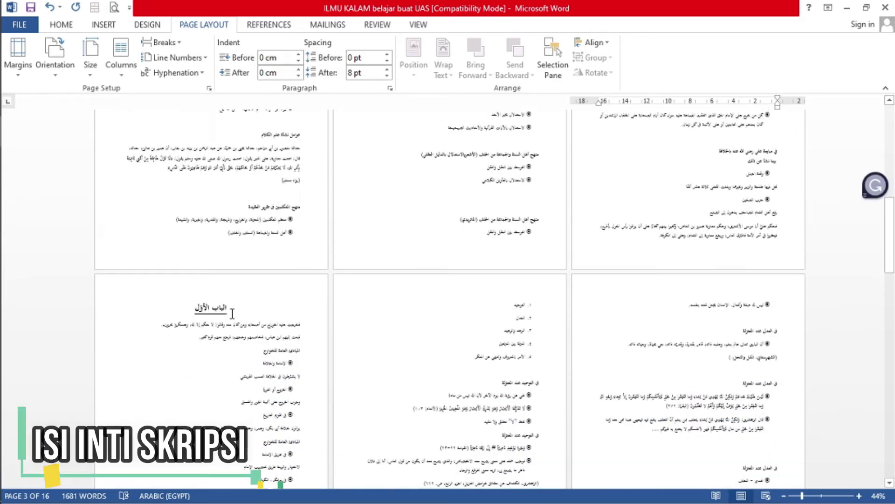
pyautogui.scroll(-2, 235, 309)
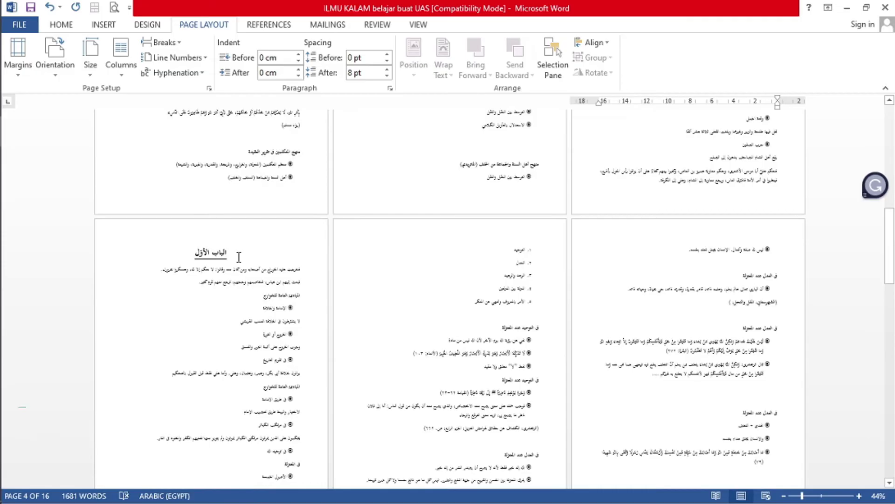
pyautogui.scroll(-1, 237, 255)
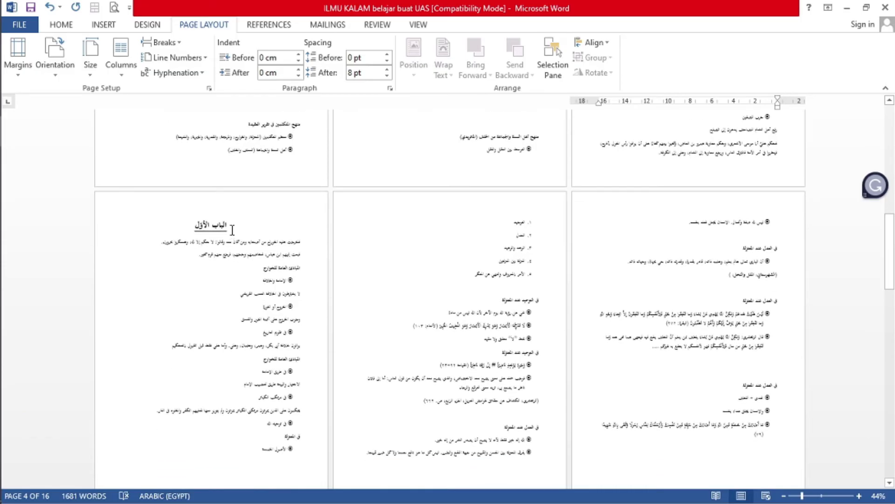
pyautogui.click(234, 228)
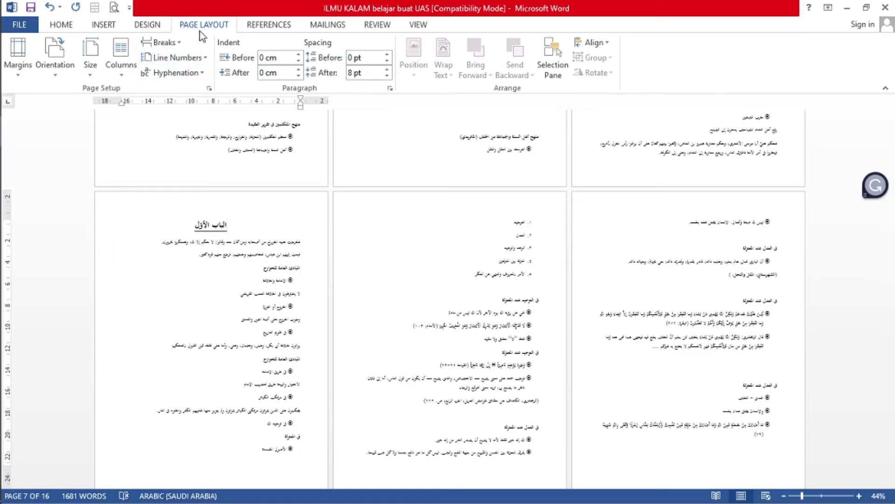
pyautogui.click(161, 42)
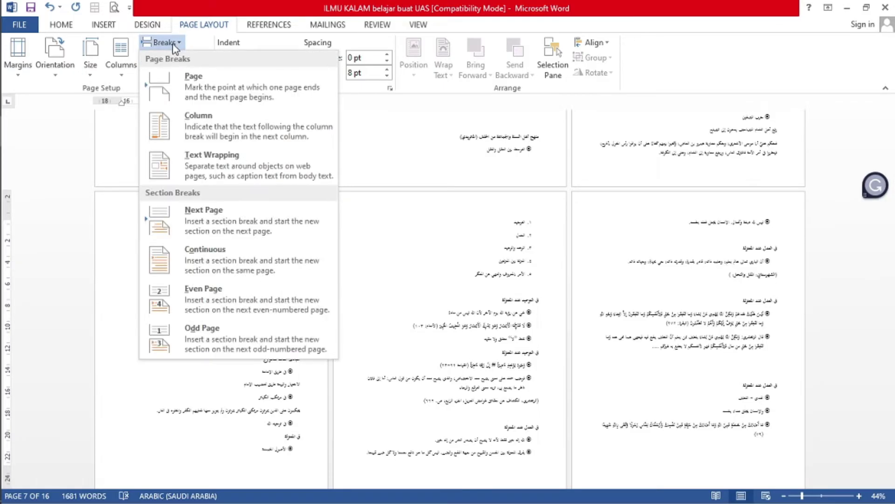
pyautogui.click(201, 220)
# Step: Insert a Next Page section break before the second chapter heading الباب الثاني
pyautogui.scroll(-5, 380, 277)
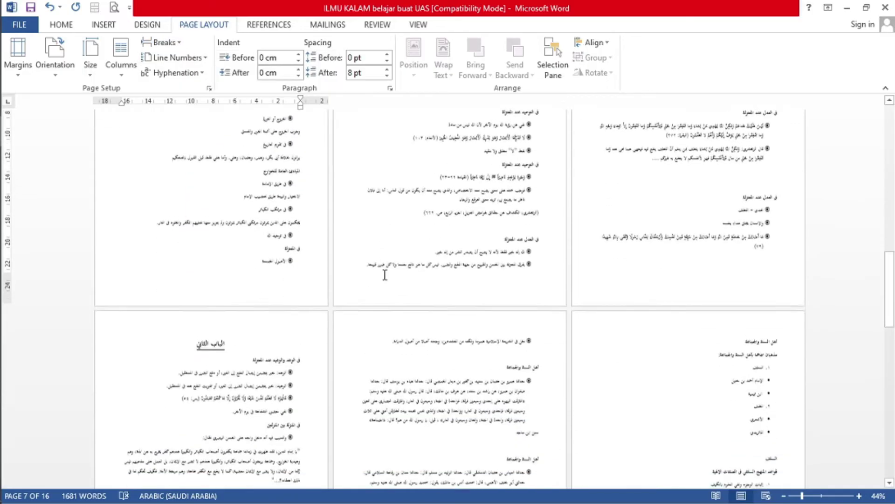
pyautogui.click(229, 269)
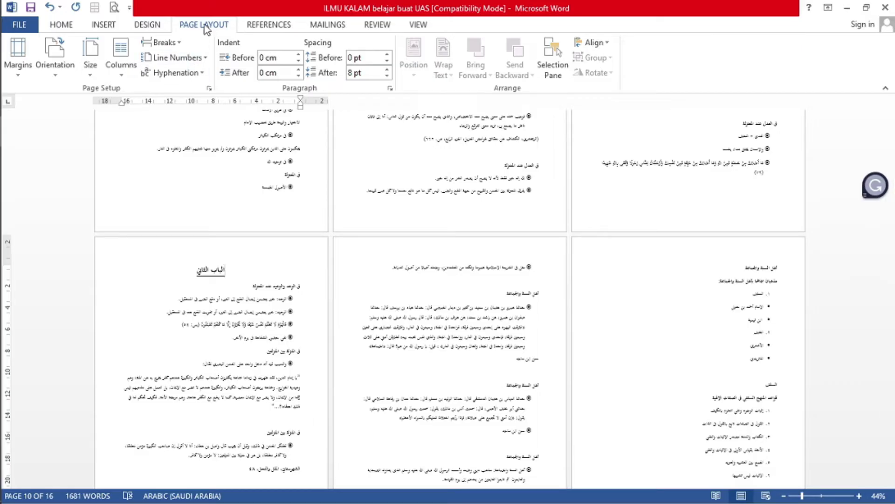
pyautogui.click(170, 42)
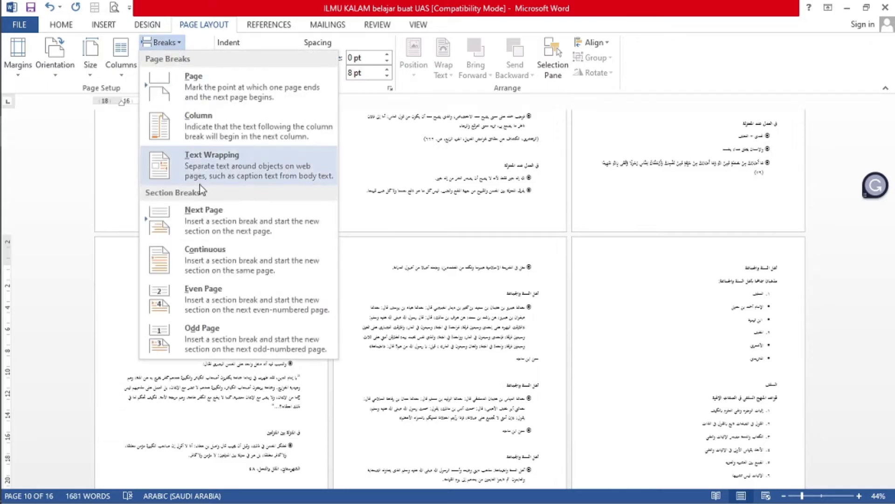
pyautogui.click(220, 227)
# Step: Insert a Next Page section break before the third chapter heading الباب الثالث
pyautogui.scroll(-6, 310, 314)
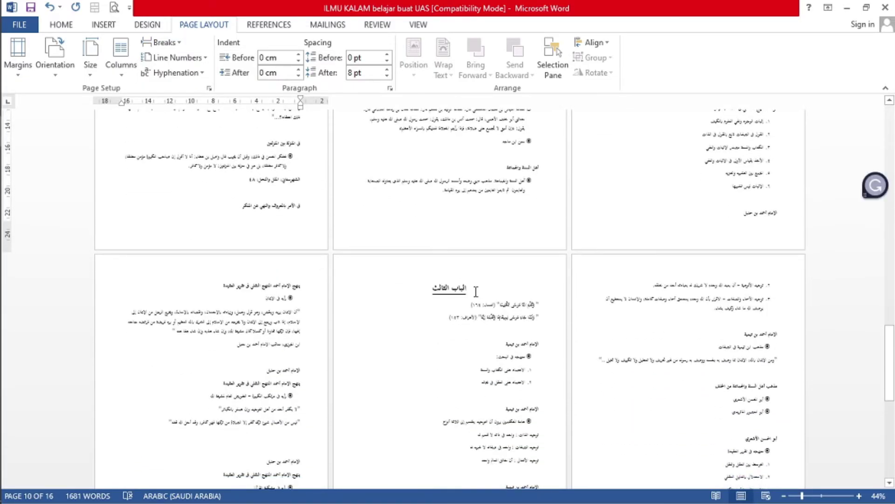
pyautogui.click(476, 291)
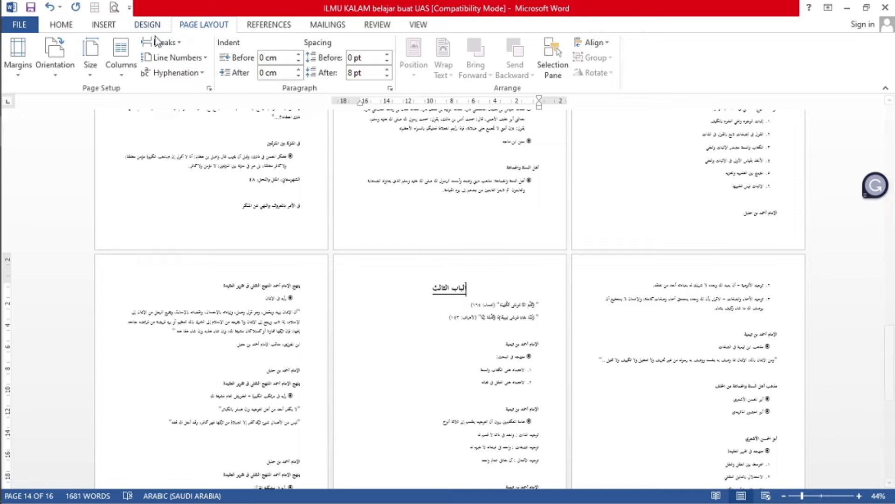
pyautogui.click(164, 47)
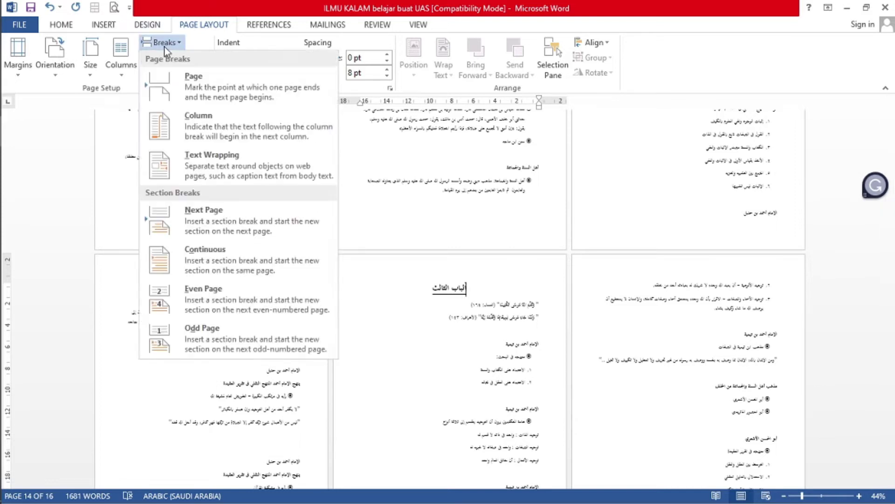
pyautogui.click(219, 218)
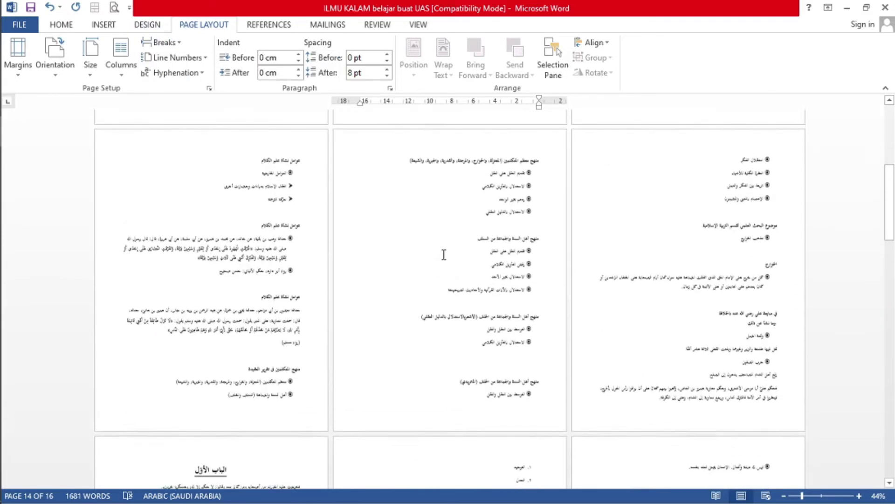
# Step: Examine the header and footer section labels across the cover, introduction and chapter pages to check the section division
pyautogui.scroll(5, 444, 253)
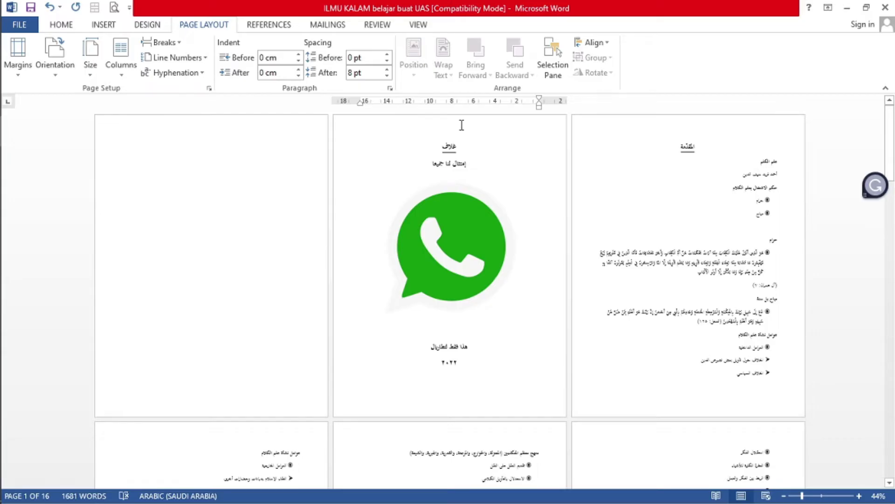
pyautogui.doubleClick(461, 125)
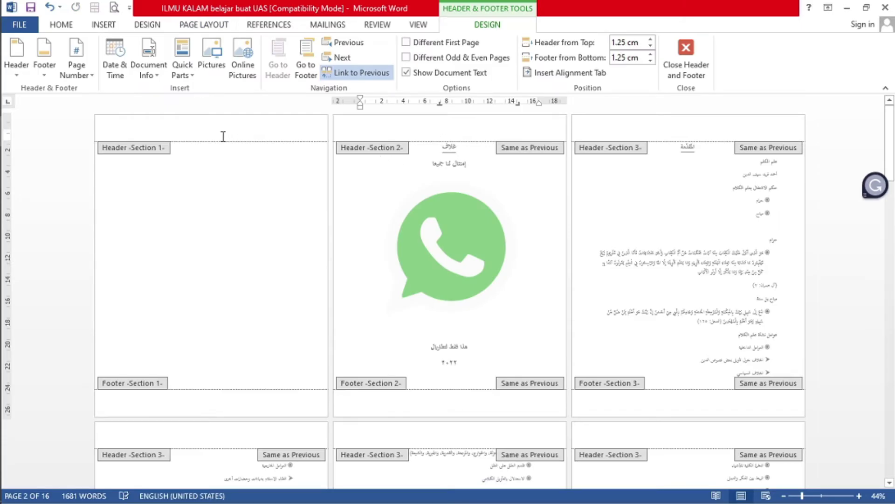
pyautogui.scroll(-5, 373, 280)
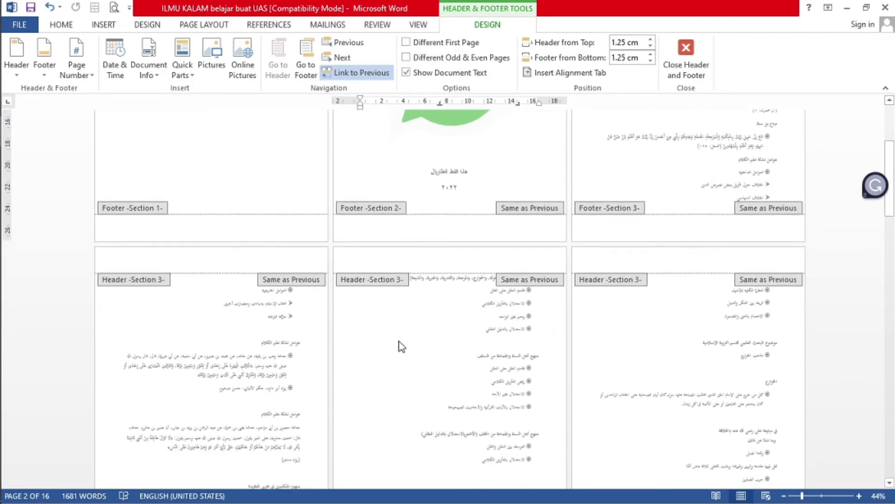
pyautogui.scroll(-6, 564, 361)
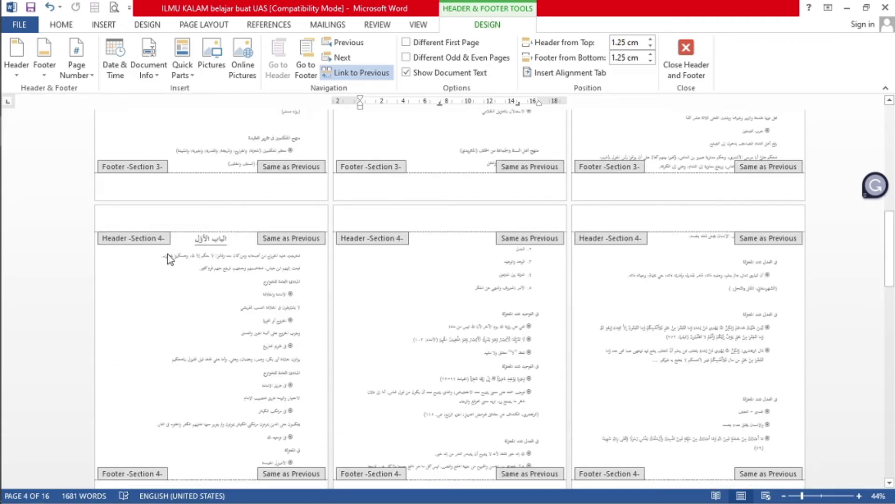
pyautogui.scroll(-6, 238, 287)
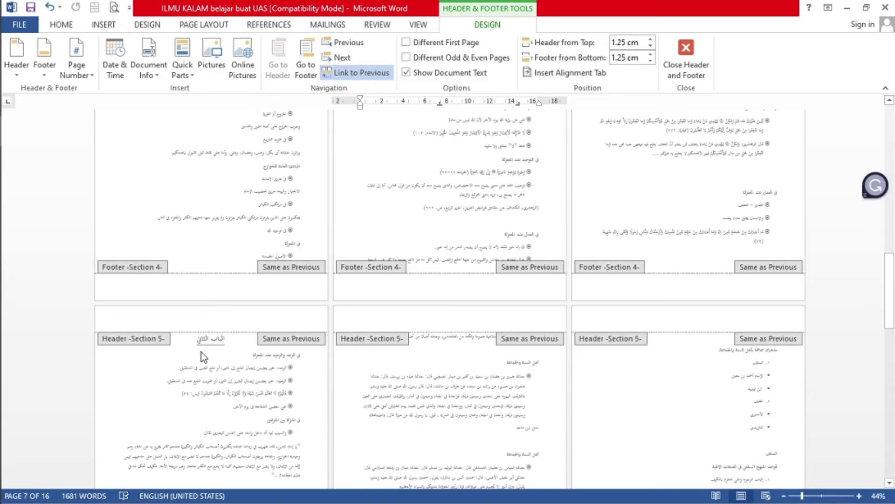
pyautogui.scroll(-2, 285, 380)
pyautogui.scroll(-2, 431, 384)
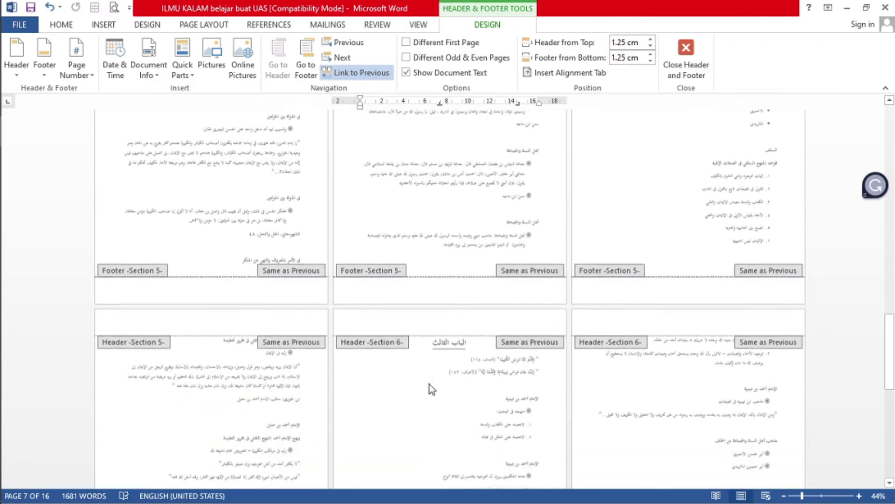
pyautogui.scroll(3, 446, 355)
pyautogui.scroll(15, 449, 345)
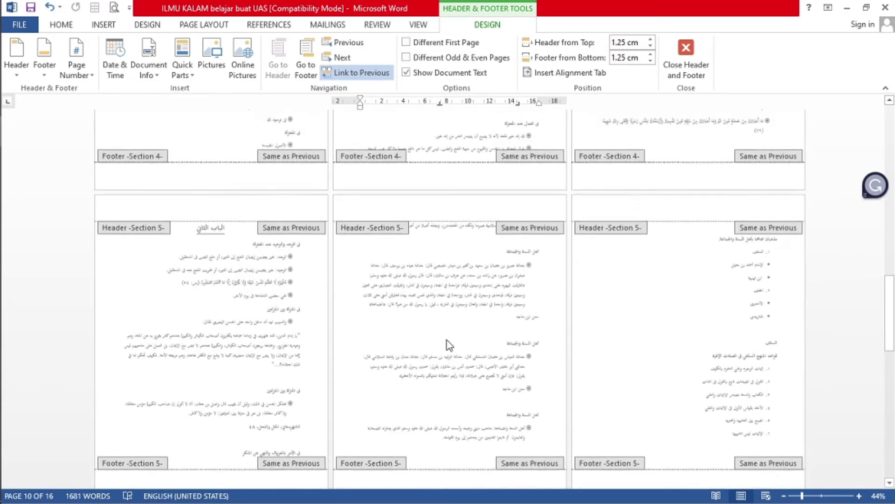
pyautogui.scroll(14, 451, 220)
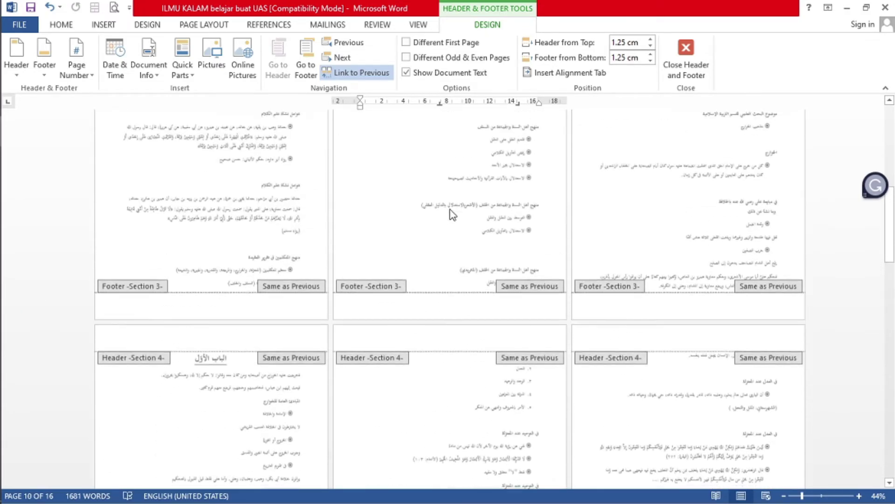
pyautogui.scroll(3, 443, 183)
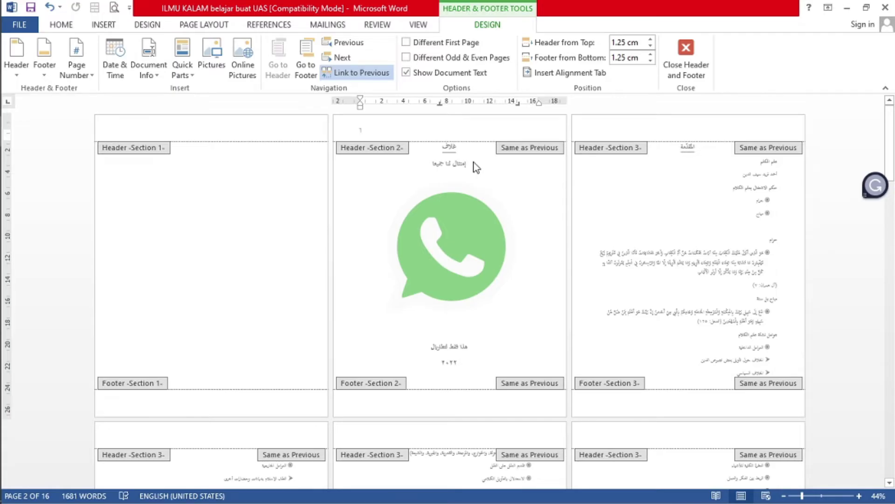
pyautogui.doubleClick(476, 166)
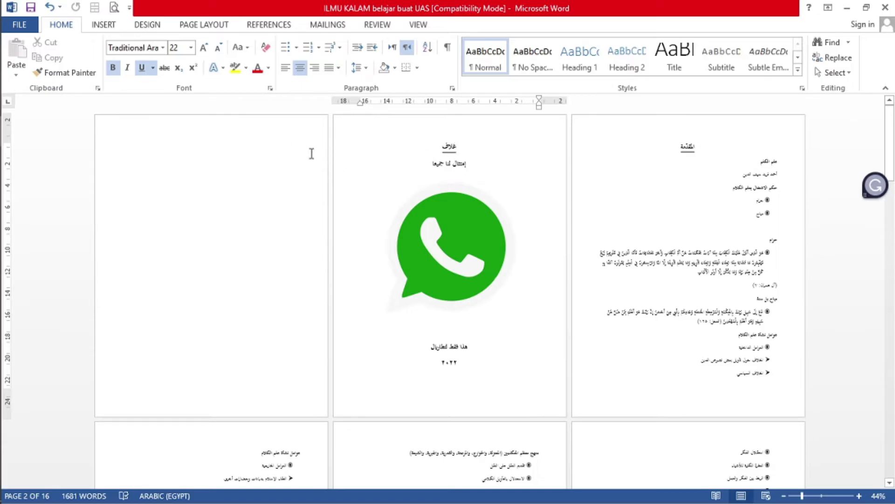
# Step: Remove the blank page before the cover and centre the cover heading غلاف without the blank space in front of it
pyautogui.doubleClick(259, 150)
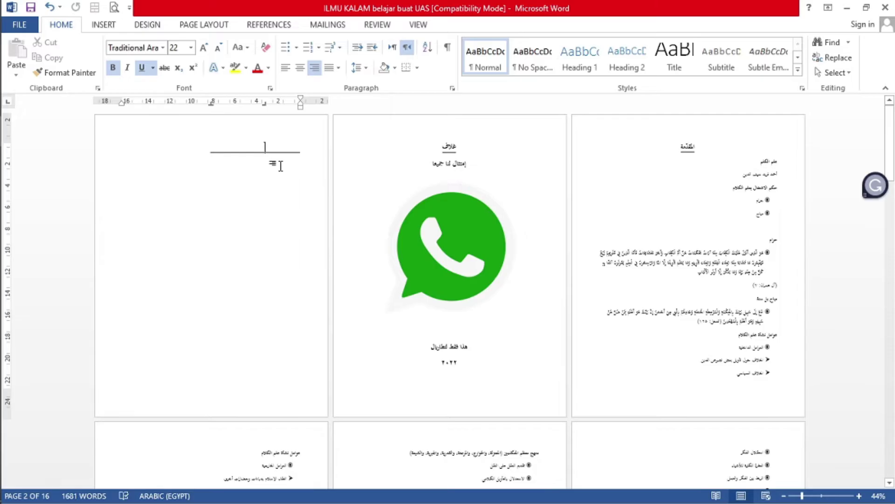
pyautogui.press('Delete')
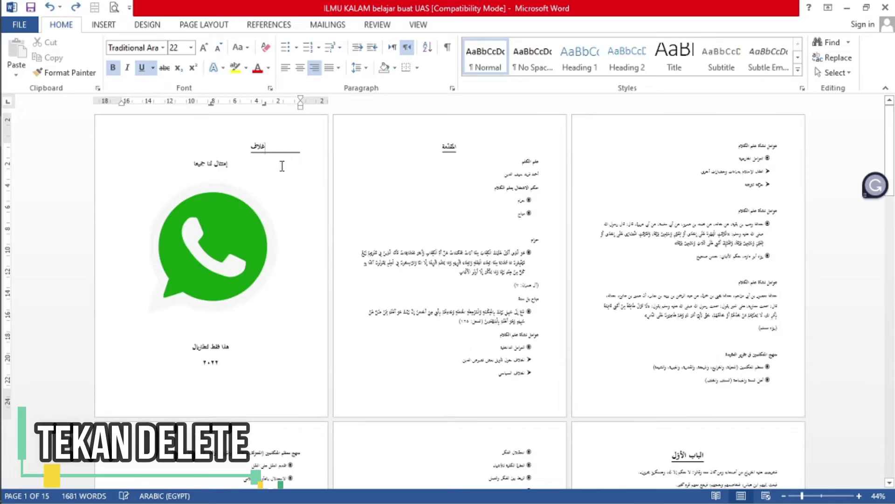
pyautogui.doubleClick(295, 149)
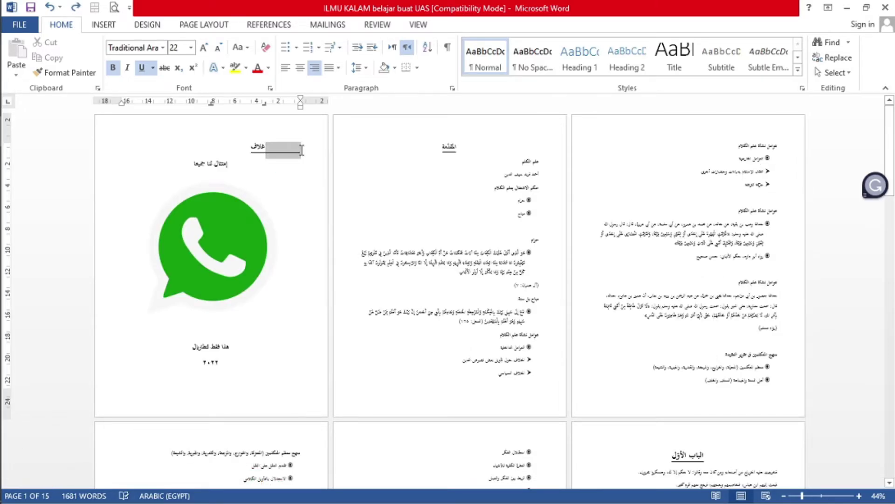
pyautogui.press('Delete')
pyautogui.hotkey('ctrl', 'e')
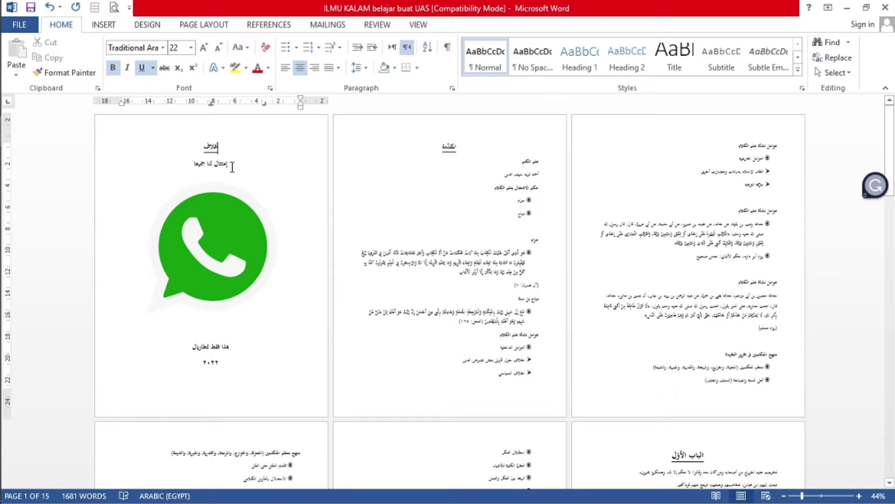
# Step: Set the page number format of the introduction section المقدّمة to the Arabic letters أ، ب، ج
pyautogui.click(458, 149)
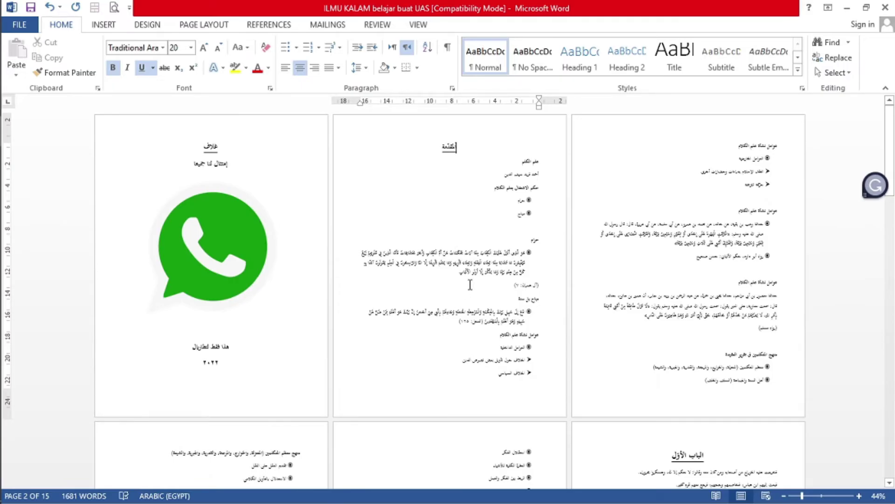
pyautogui.scroll(-2, 483, 266)
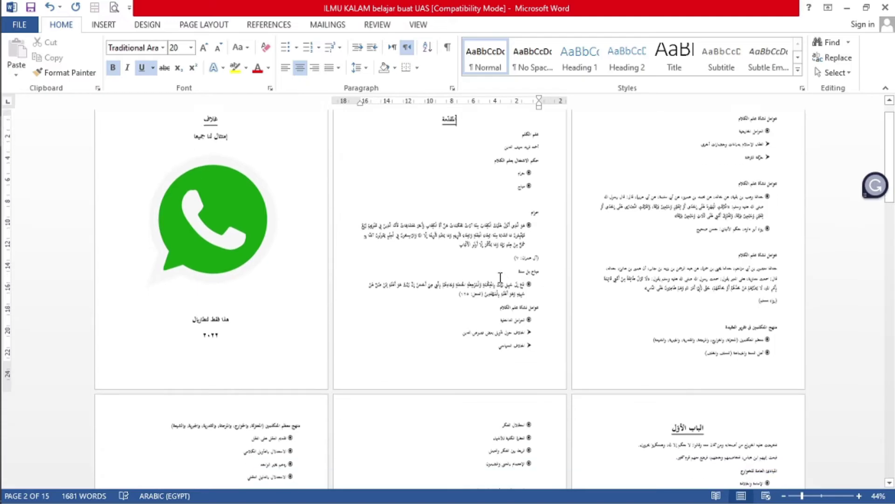
pyautogui.scroll(2, 503, 280)
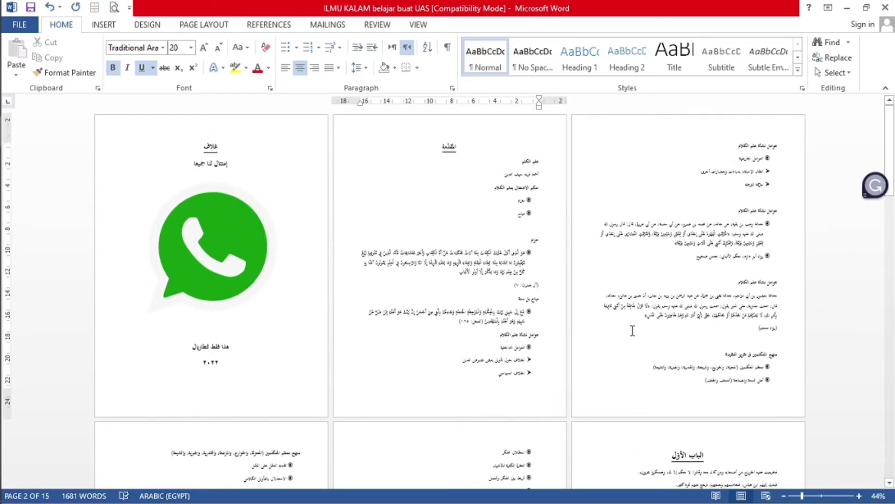
pyautogui.scroll(-1, 633, 329)
pyautogui.scroll(1, 536, 228)
pyautogui.scroll(-1, 480, 235)
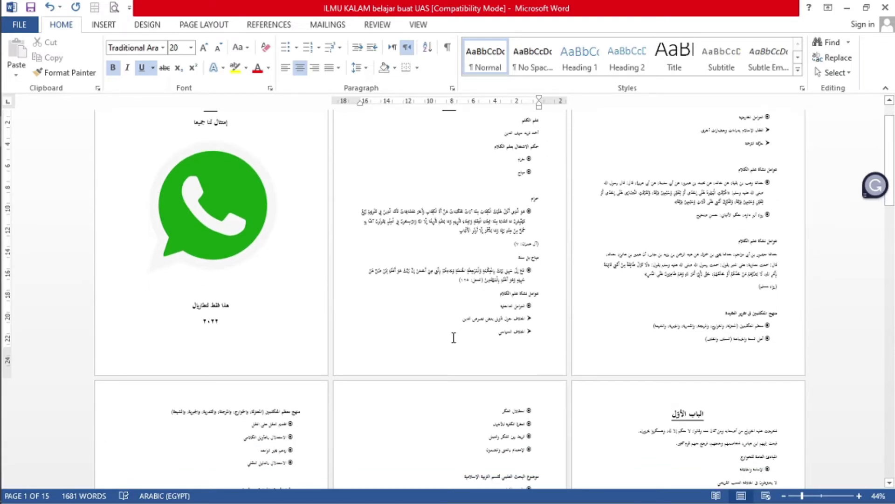
pyautogui.scroll(1, 471, 298)
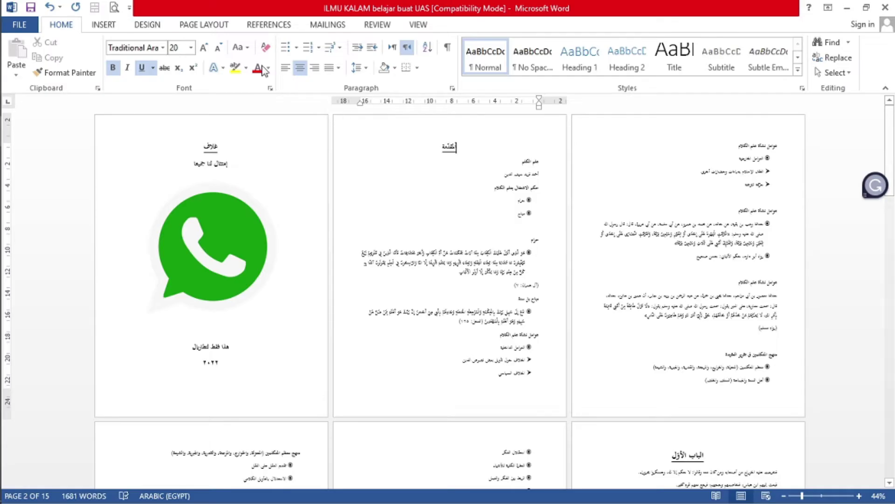
pyautogui.click(107, 28)
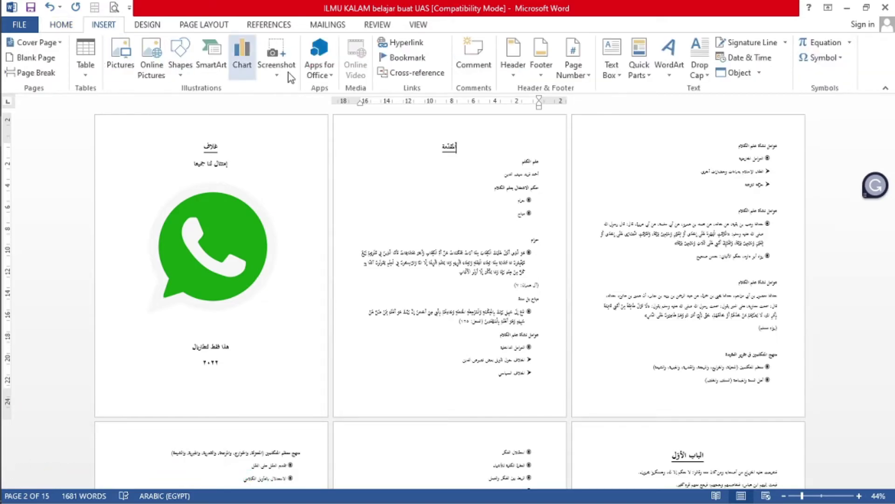
pyautogui.click(578, 78)
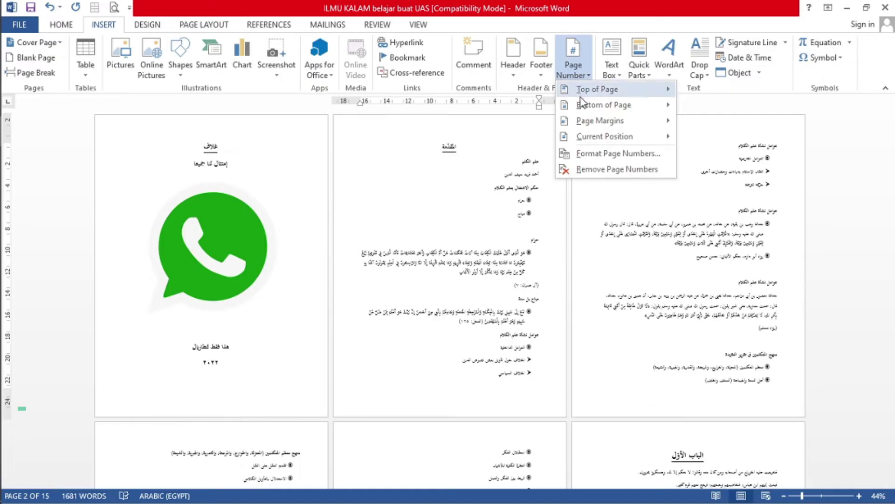
pyautogui.click(604, 153)
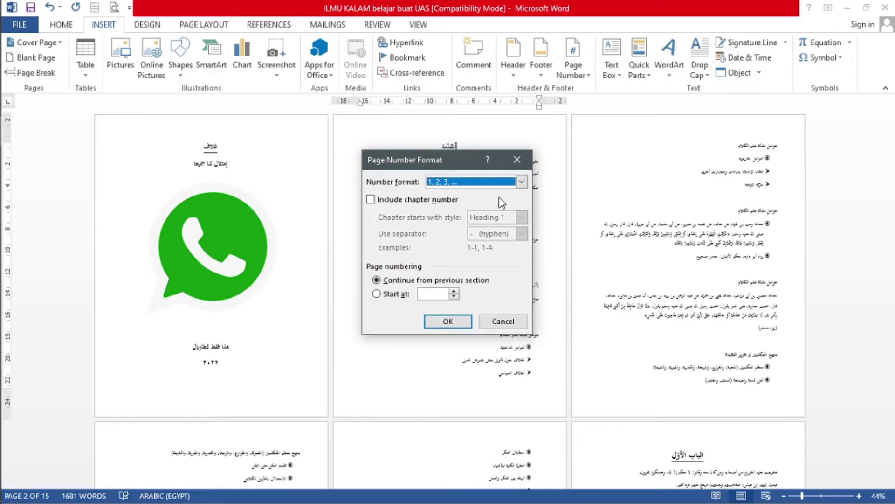
pyautogui.click(522, 182)
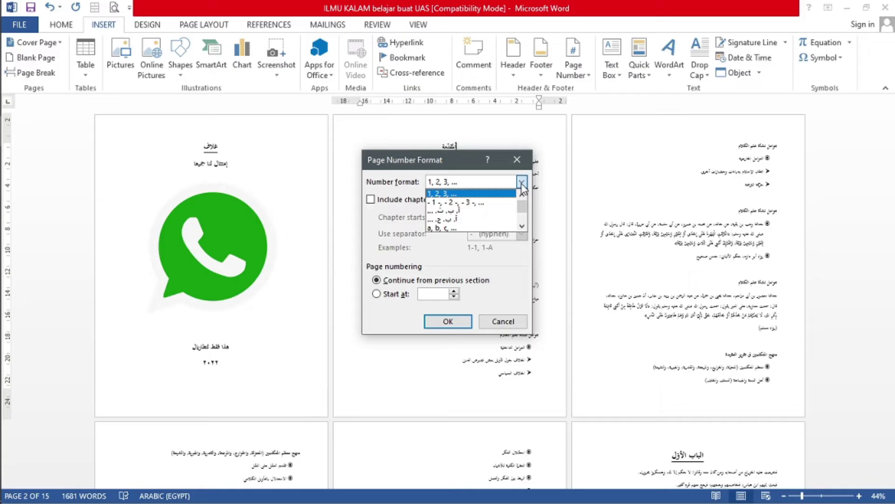
pyautogui.click(462, 219)
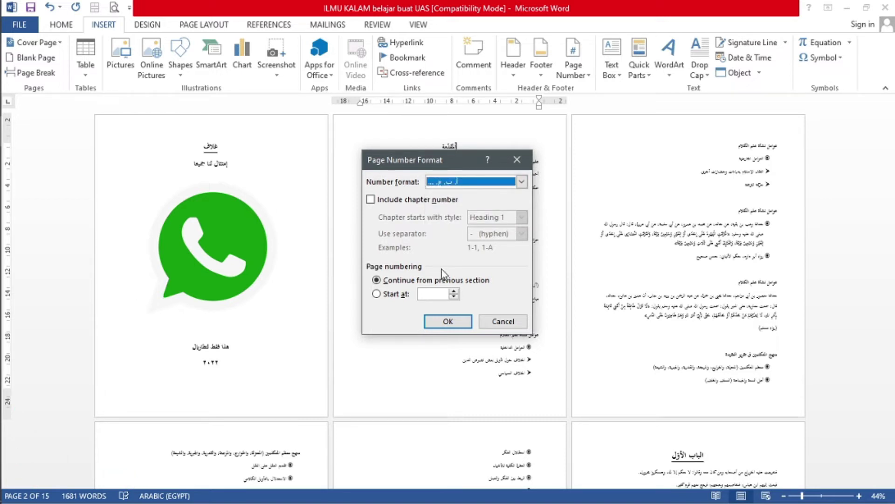
pyautogui.click(447, 321)
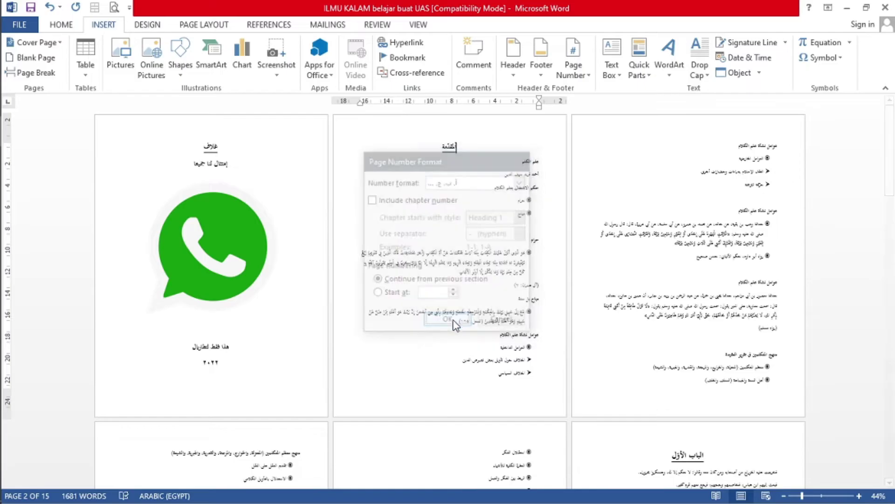
# Step: Insert a centred Plain Number 2 page number at the bottom of the page in the introduction section
pyautogui.click(362, 319)
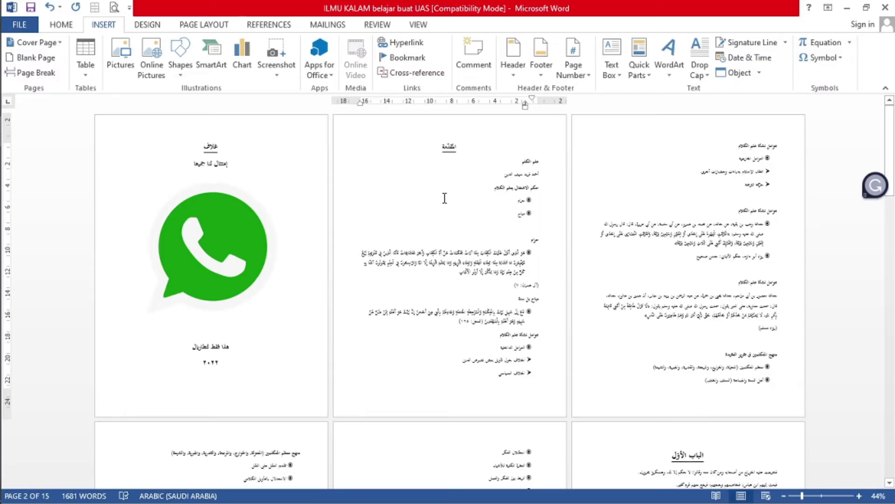
pyautogui.click(577, 77)
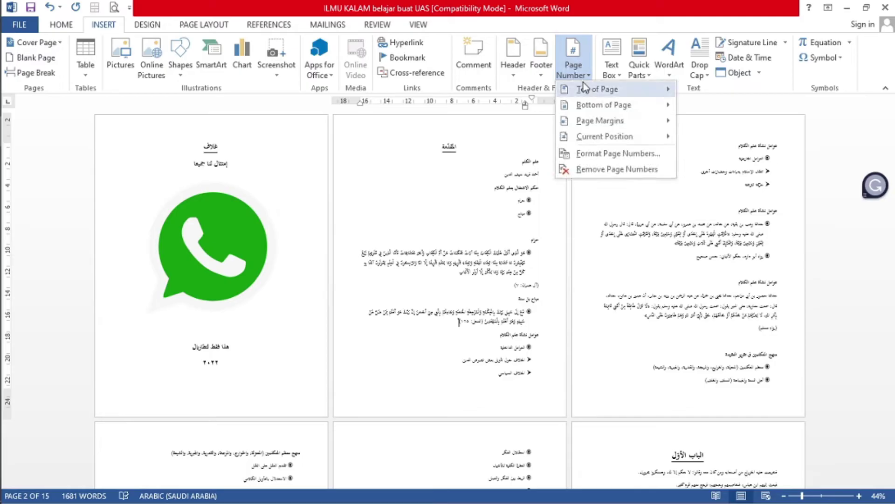
pyautogui.moveTo(616, 111)
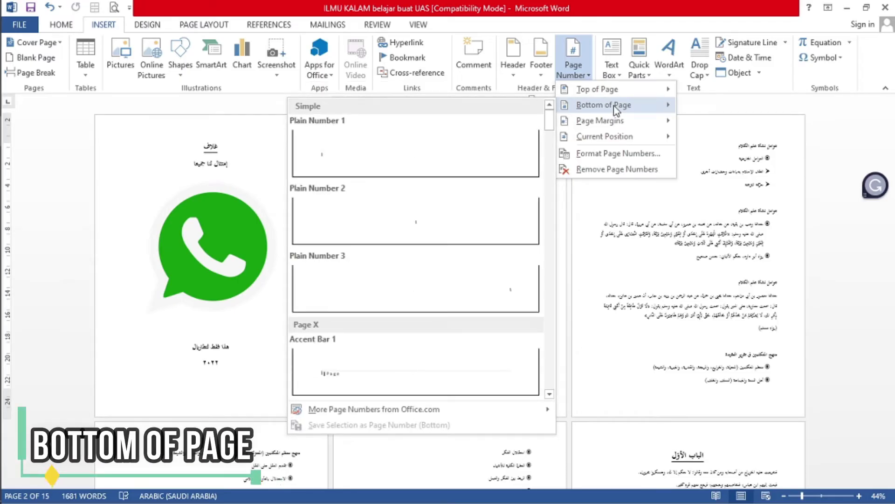
pyautogui.click(426, 227)
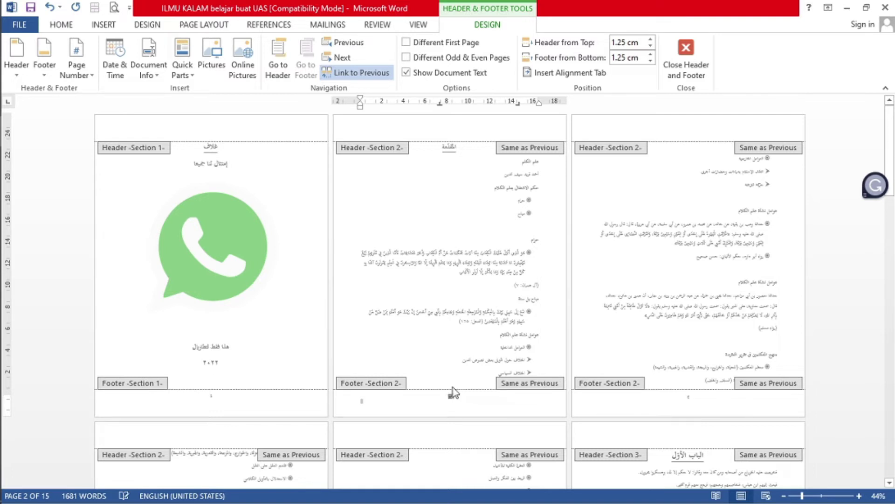
# Step: Enlarge the page number in the introduction section's footer to font size 20
pyautogui.doubleClick(450, 396)
pyautogui.click(64, 29)
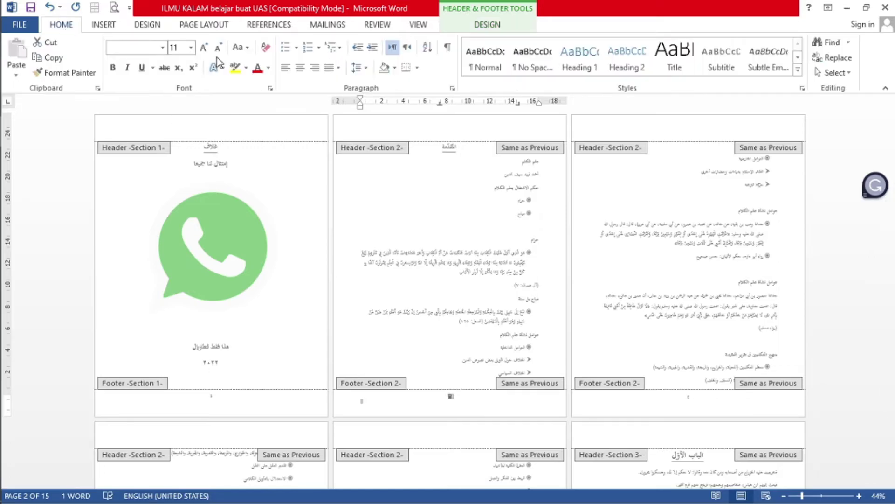
pyautogui.click(204, 48)
pyautogui.click(205, 48)
pyautogui.click(204, 47)
pyautogui.click(204, 48)
pyautogui.click(204, 48)
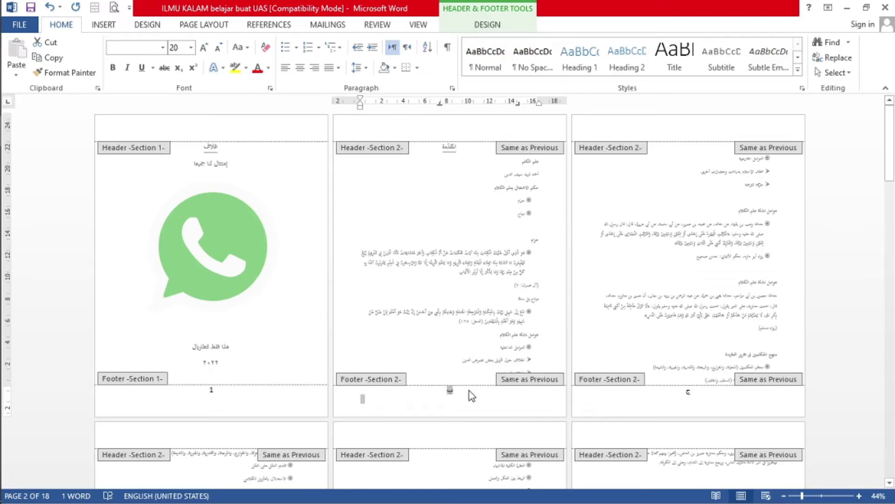
# Step: Change the text direction of the whole introduction footer to right-to-left
pyautogui.click(465, 390)
pyautogui.hotkey('ctrl', 'a')
pyautogui.click(407, 47)
pyautogui.click(218, 48)
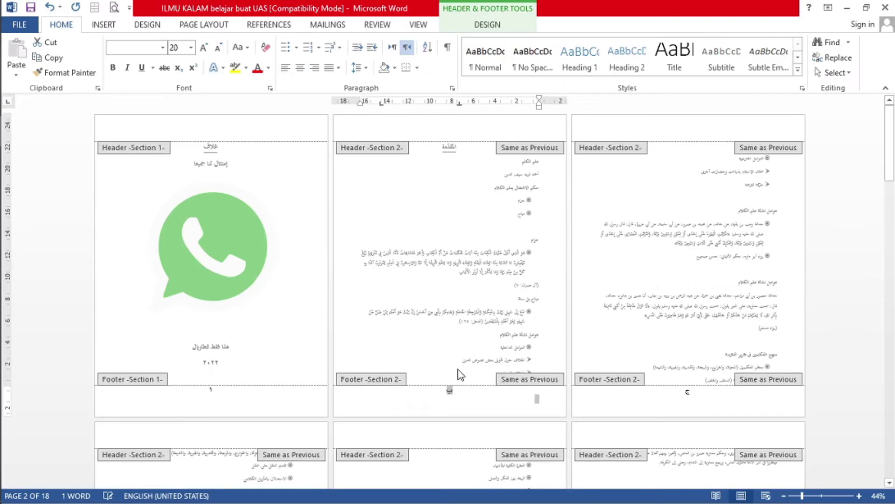
pyautogui.click(455, 399)
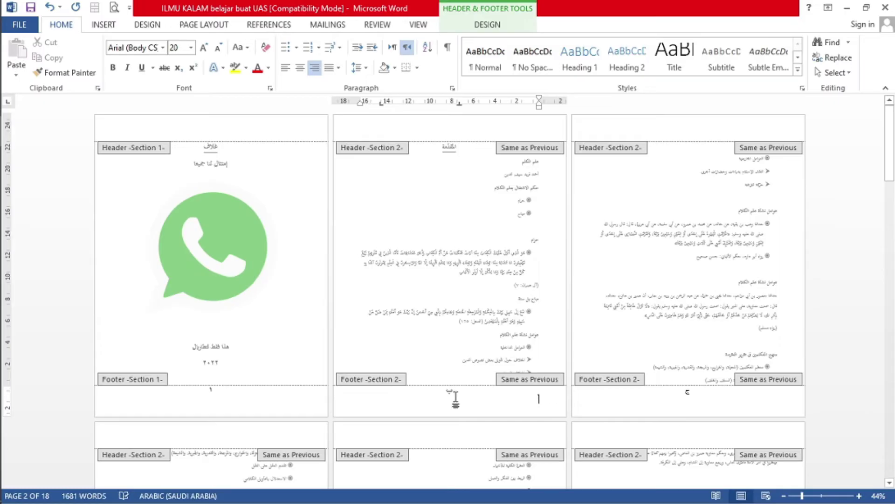
# Step: Give the cover section a different first page so the cover carries no page number
pyautogui.click(210, 391)
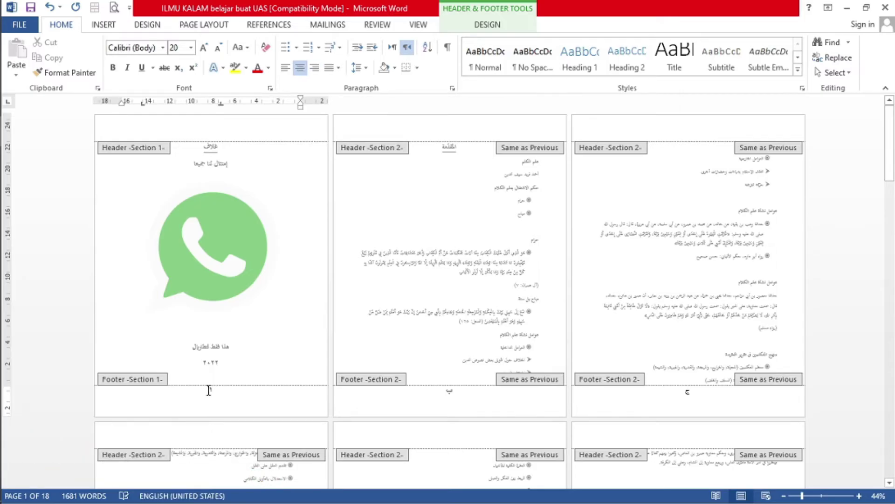
pyautogui.doubleClick(211, 391)
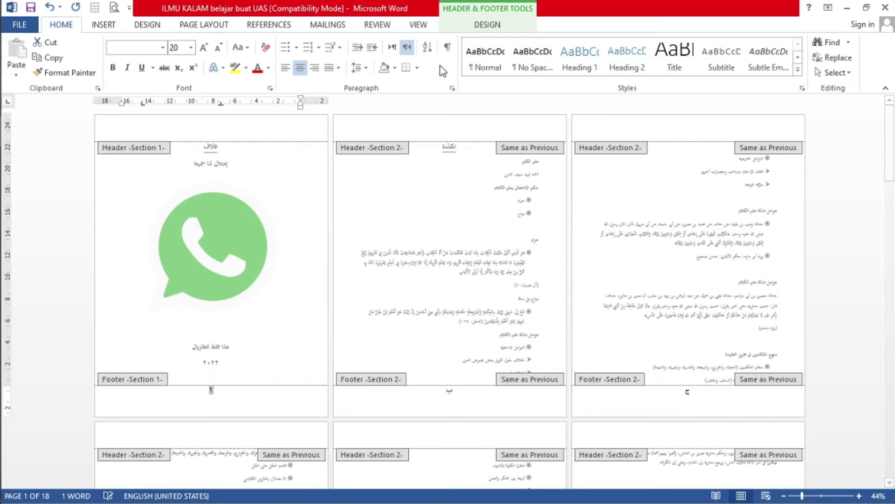
pyautogui.click(486, 26)
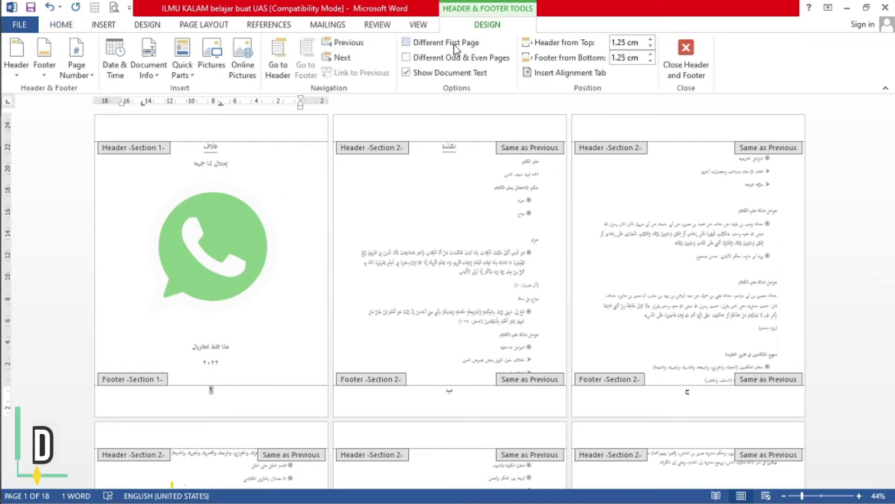
pyautogui.click(406, 43)
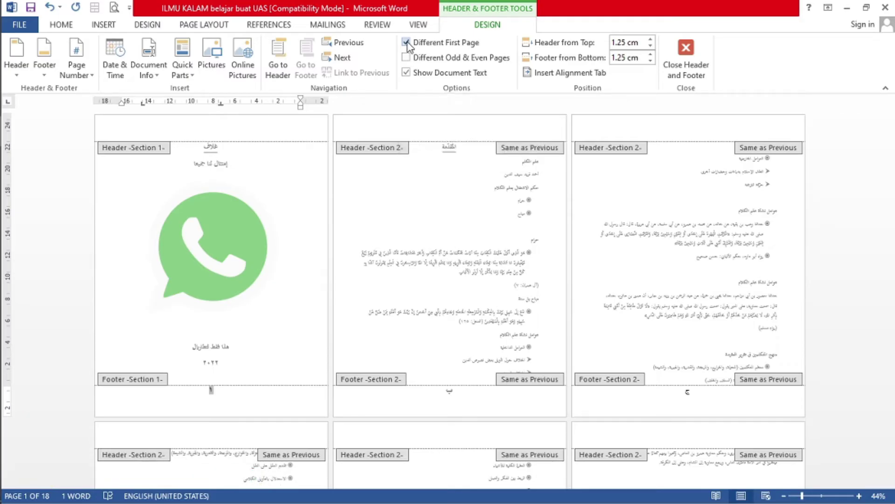
# Step: Set the introduction section's page numbering to start at أ instead of continuing from the previous section
pyautogui.doubleClick(453, 393)
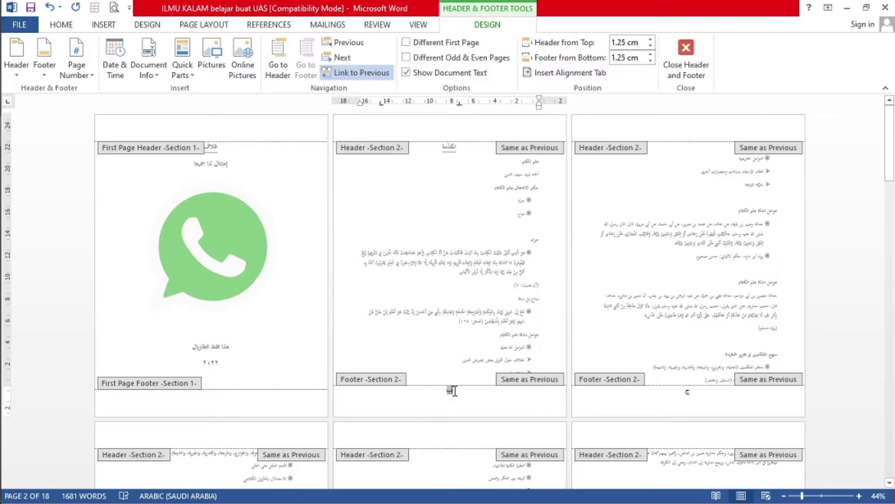
pyautogui.click(444, 392)
pyautogui.doubleClick(448, 391)
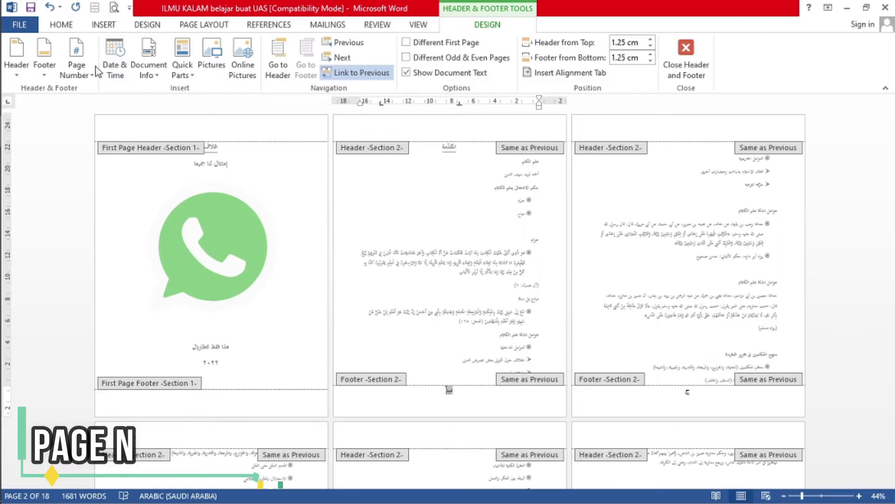
pyautogui.click(79, 73)
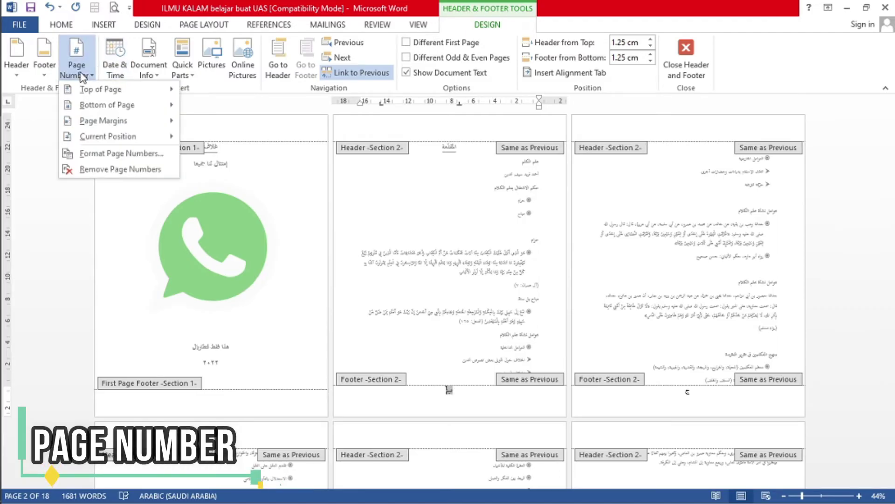
pyautogui.click(128, 154)
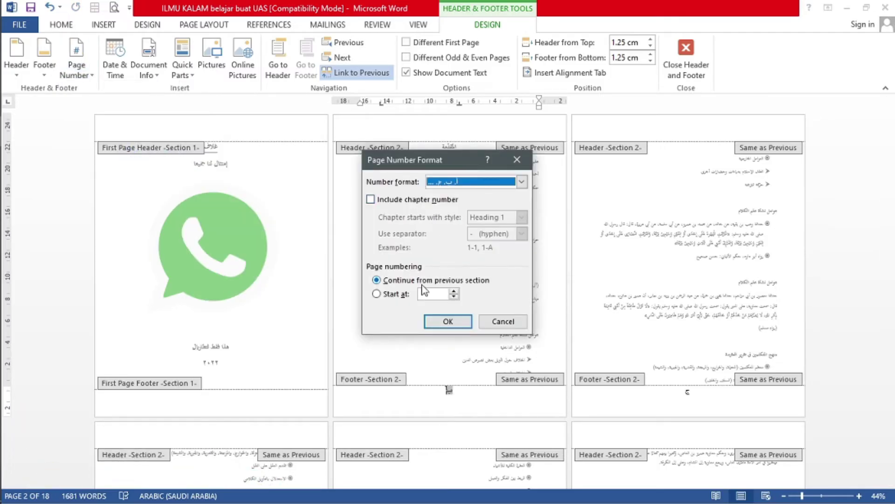
pyautogui.click(382, 293)
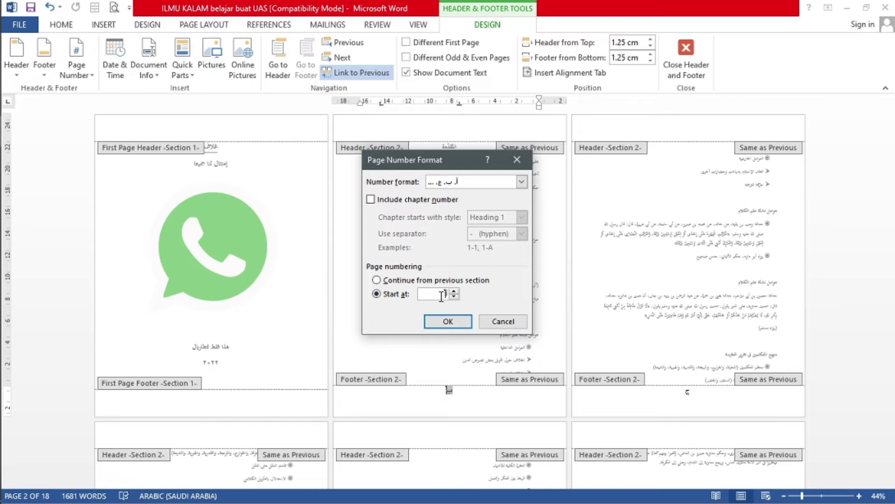
pyautogui.click(447, 322)
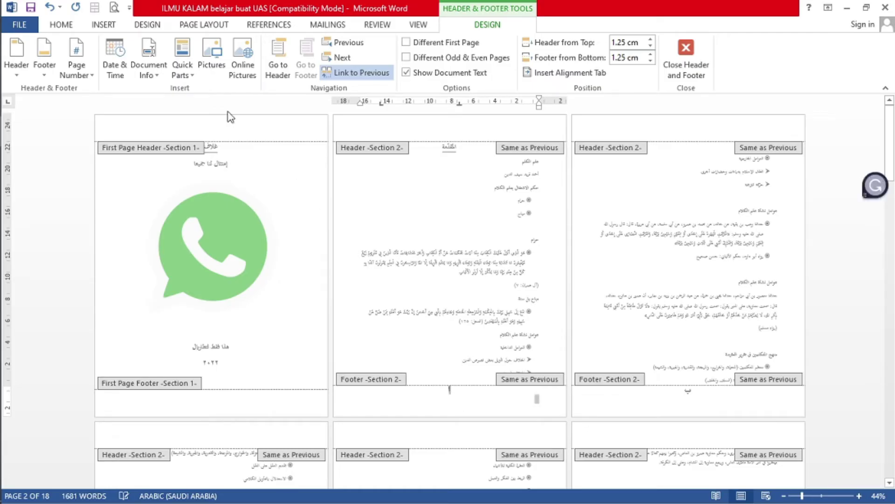
# Step: Enlarge the page number in the introduction section's footer to font size 28
pyautogui.click(65, 25)
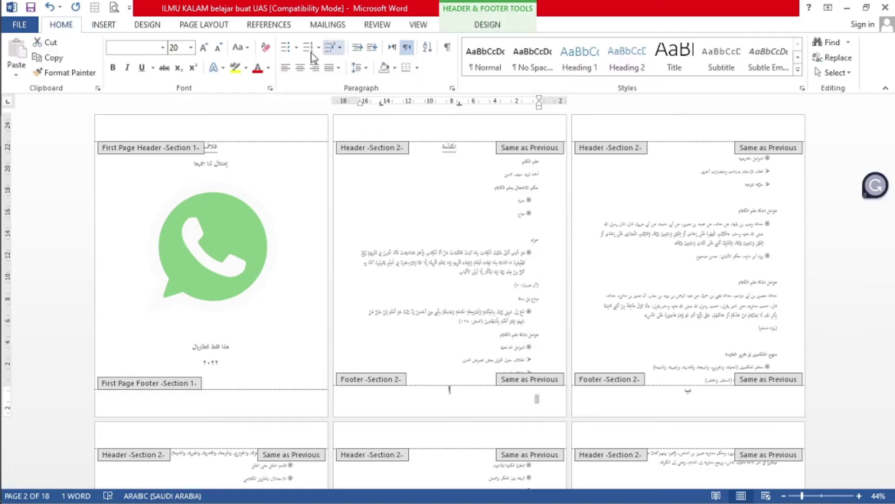
pyautogui.click(205, 48)
pyautogui.click(206, 48)
pyautogui.click(206, 48)
pyautogui.click(205, 48)
pyautogui.click(462, 387)
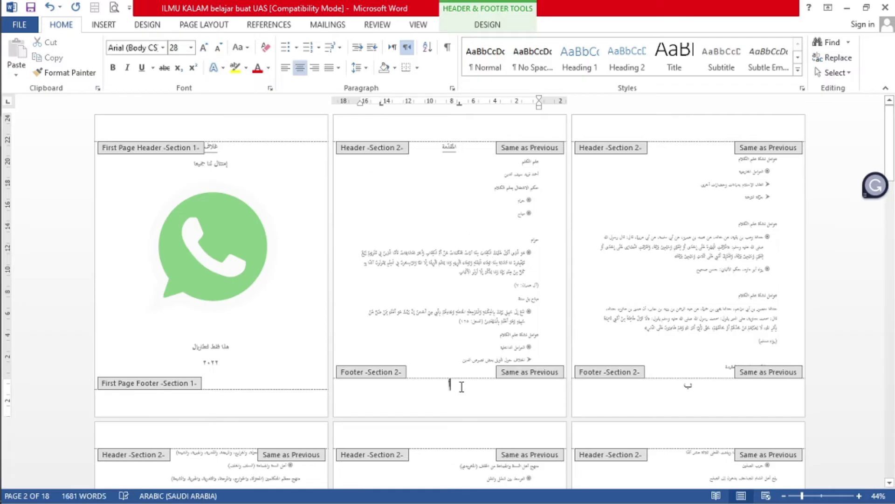
pyautogui.click(448, 387)
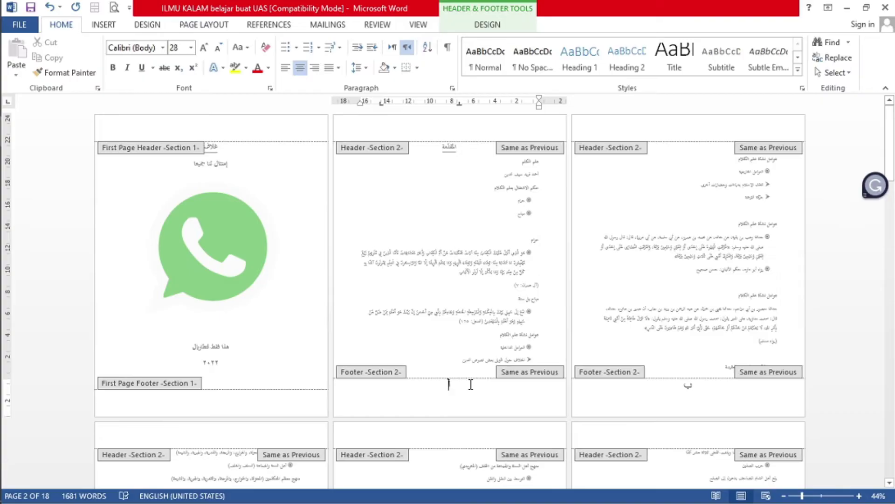
# Step: Examine the footer page numbers from the cover through the introduction to the first chapter, الباب الأوّل
pyautogui.scroll(-3, 466, 385)
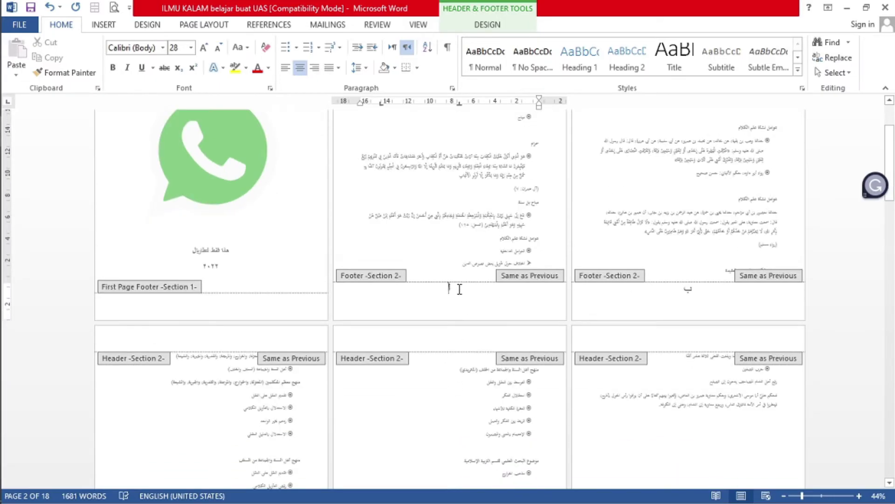
pyautogui.scroll(-6, 461, 290)
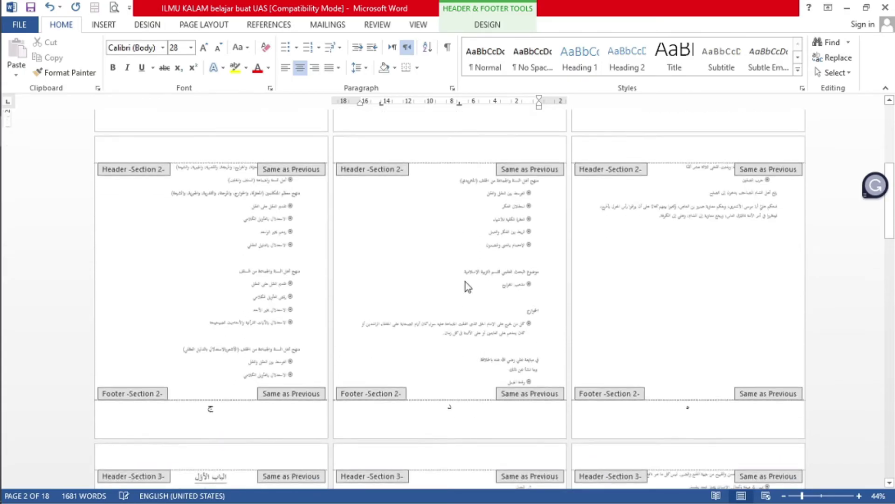
pyautogui.scroll(8, 466, 281)
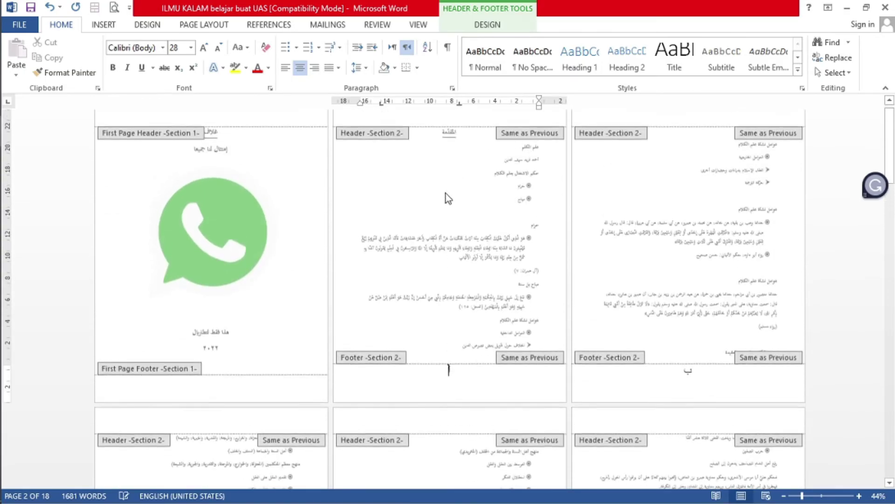
pyautogui.scroll(-1, 450, 334)
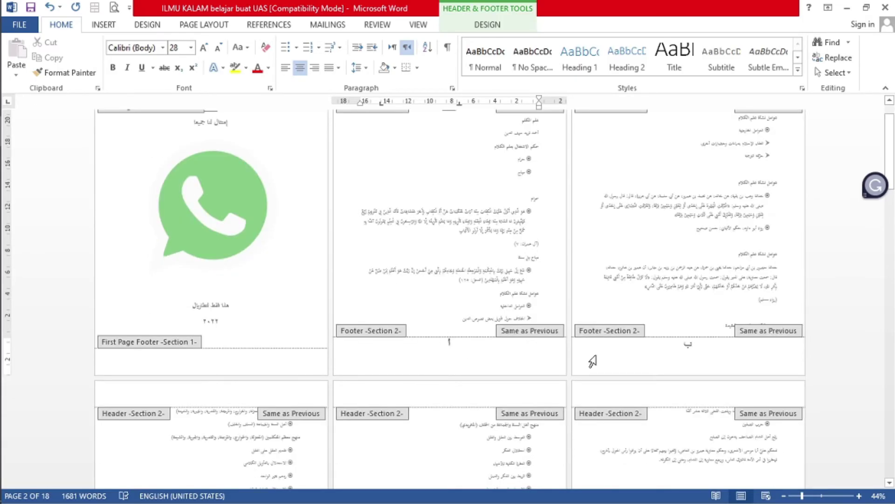
pyautogui.scroll(-6, 625, 359)
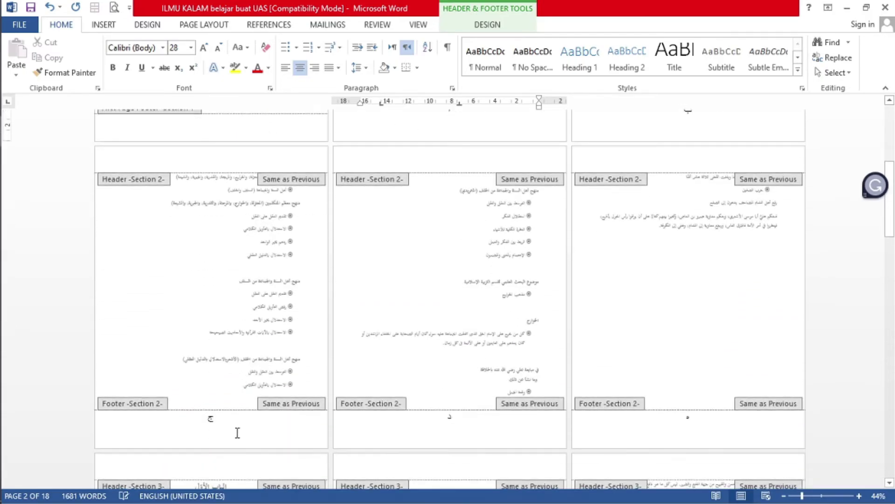
pyautogui.scroll(7, 690, 410)
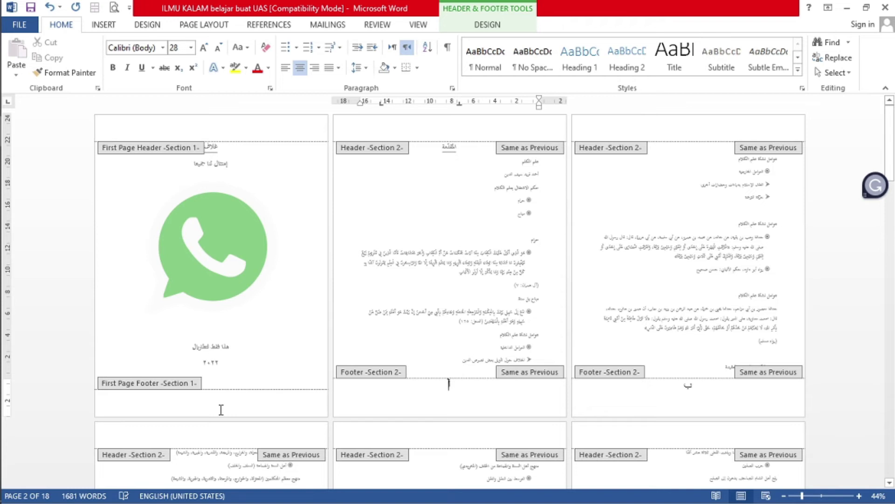
pyautogui.scroll(-5, 483, 420)
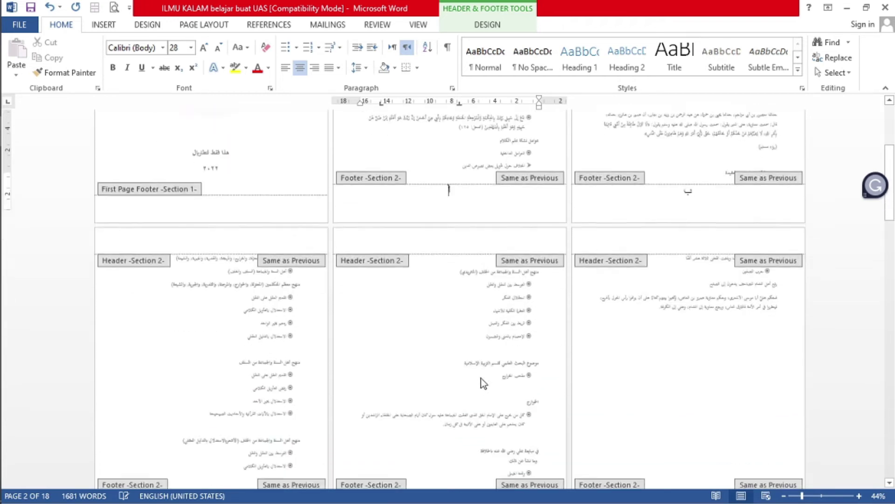
pyautogui.scroll(-2, 471, 366)
pyautogui.scroll(-2, 452, 337)
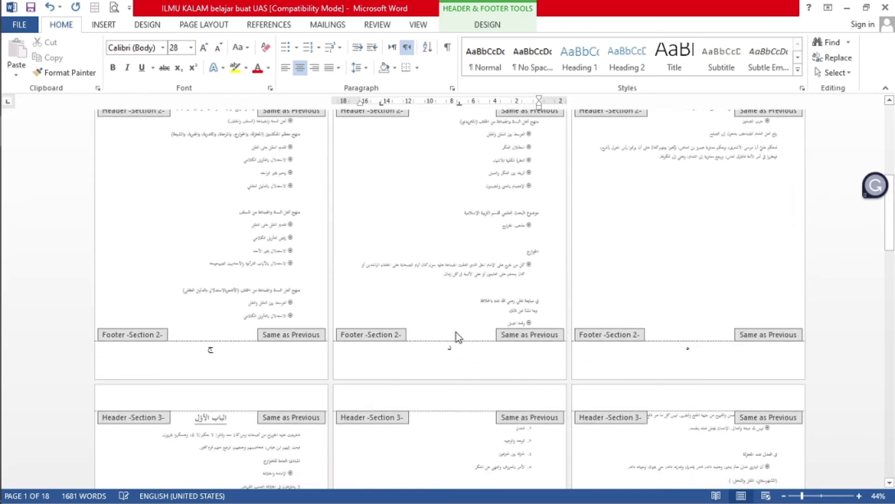
pyautogui.scroll(-3, 460, 307)
pyautogui.scroll(-4, 455, 306)
pyautogui.scroll(2, 461, 287)
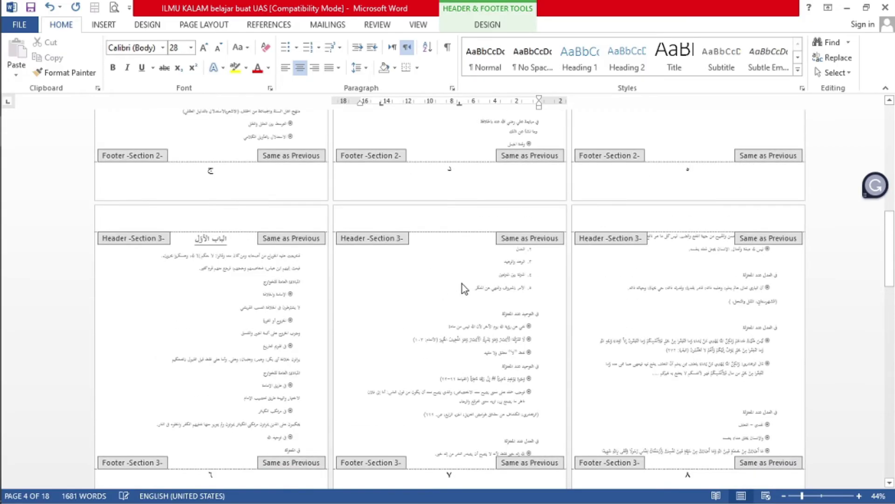
pyautogui.scroll(-1, 222, 334)
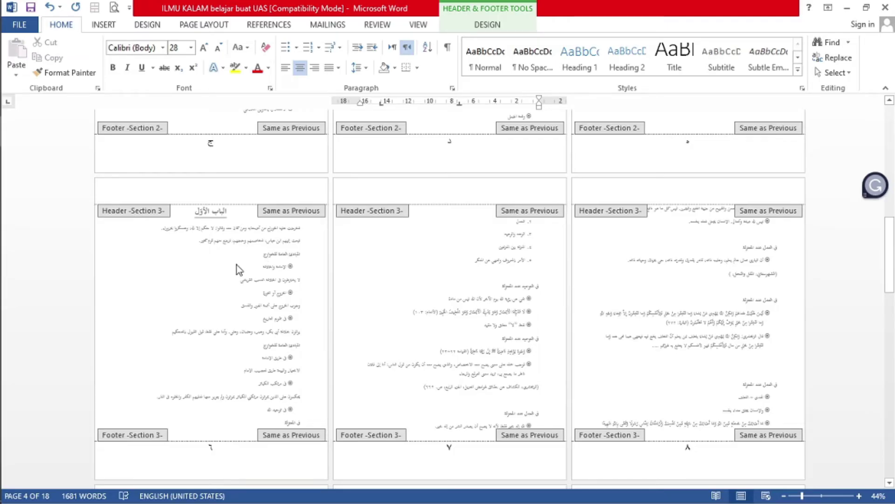
pyautogui.scroll(-3, 456, 305)
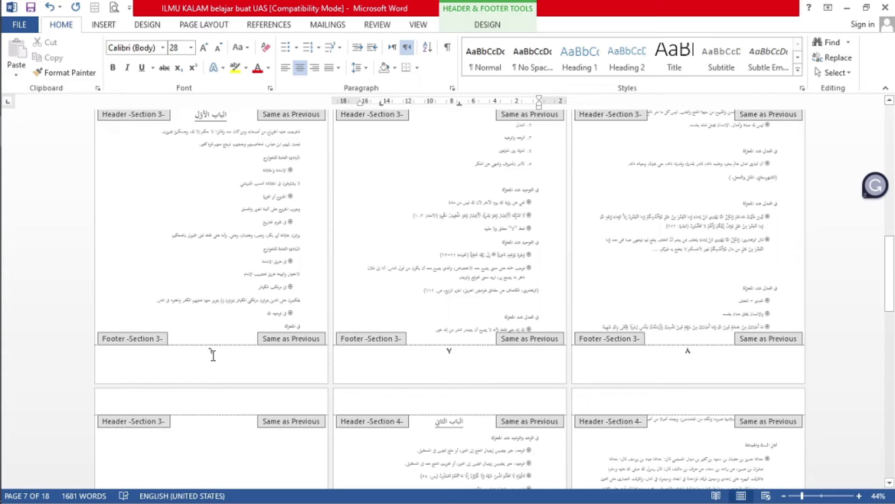
pyautogui.scroll(5, 217, 352)
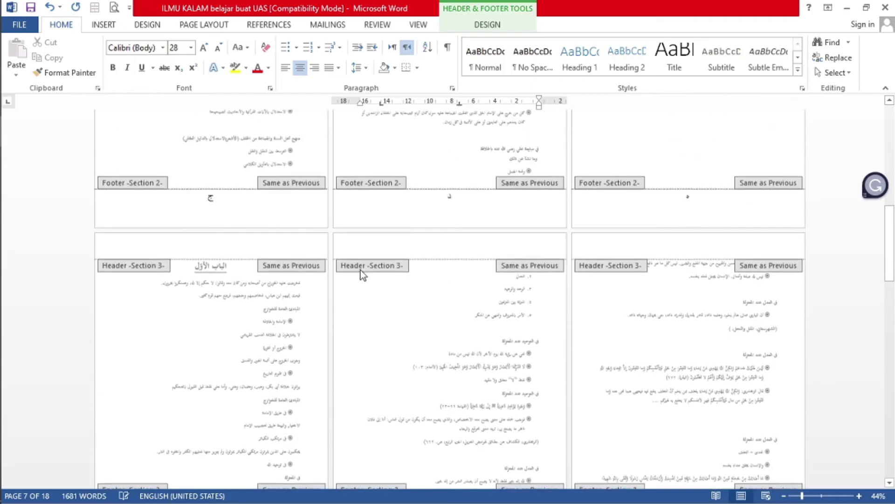
pyautogui.scroll(2, 402, 269)
pyautogui.scroll(-6, 190, 370)
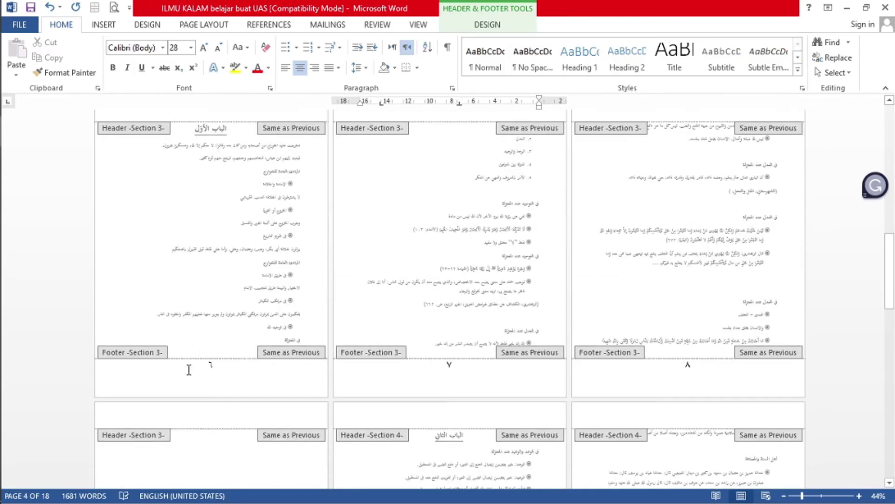
# Step: Unlink the footer of the first chapter section, الباب الأوّل, from the previous section
pyautogui.click(214, 367)
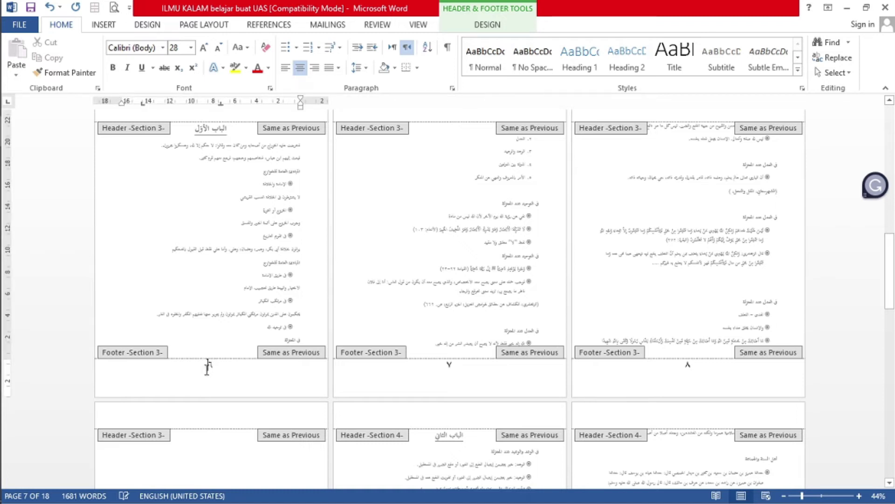
pyautogui.doubleClick(213, 366)
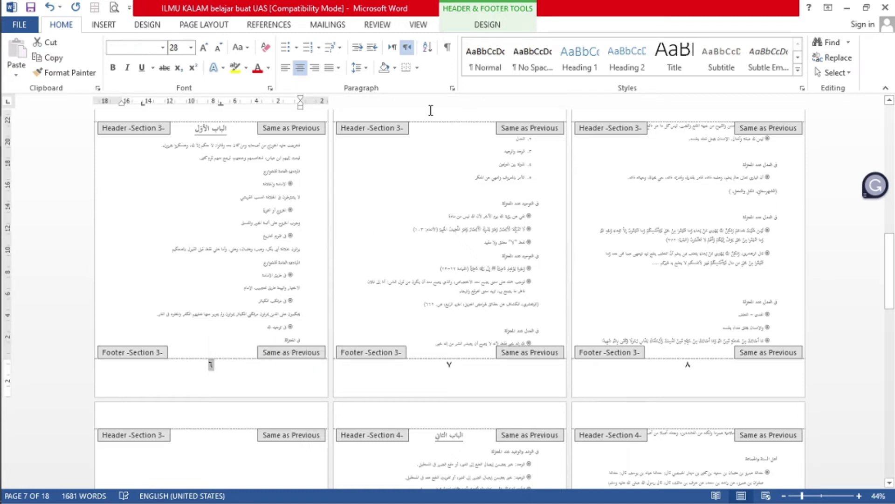
pyautogui.click(483, 26)
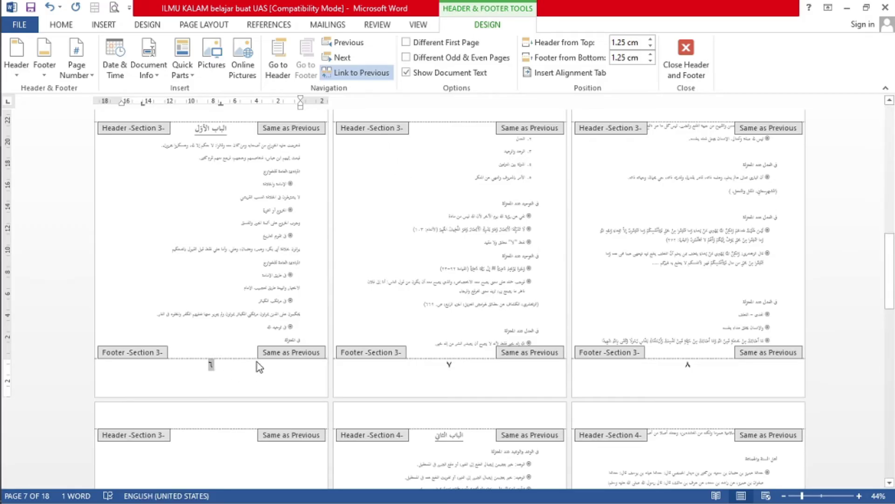
pyautogui.scroll(1, 370, 373)
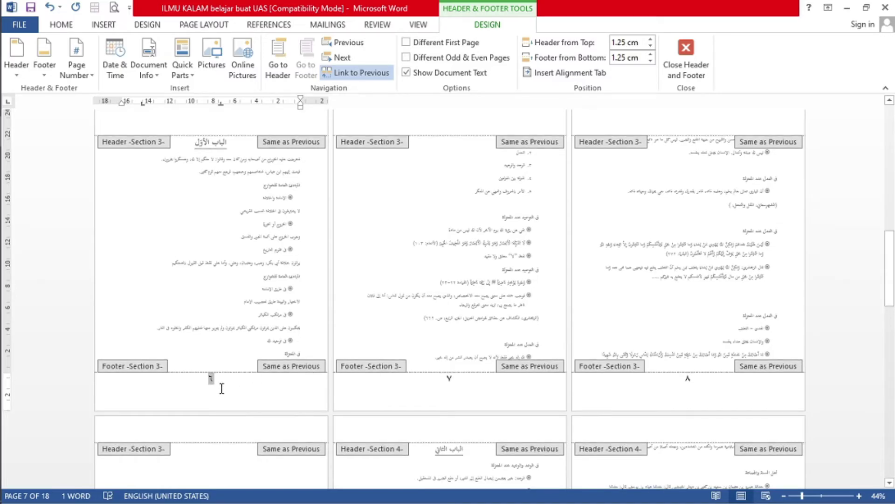
pyautogui.click(357, 73)
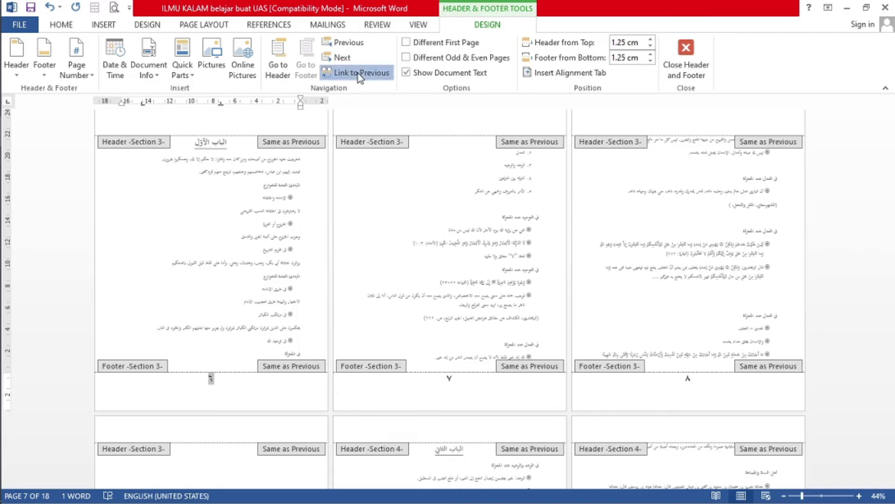
# Step: Delete the page number from the first chapter's footer and check the footers of the following chapters
pyautogui.scroll(-2, 250, 377)
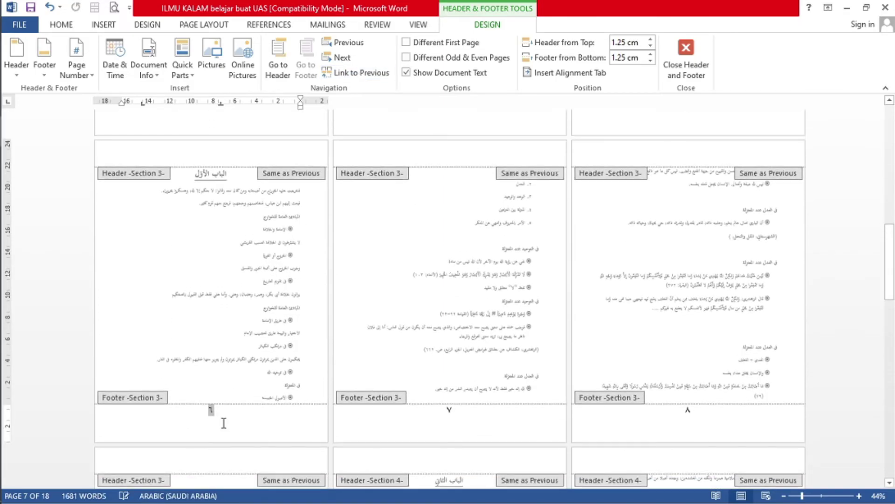
pyautogui.doubleClick(211, 411)
pyautogui.press('Delete')
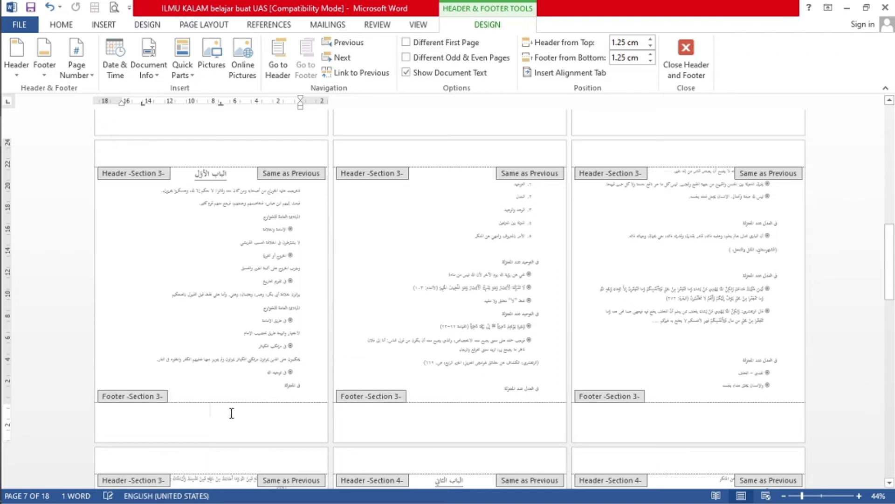
pyautogui.scroll(-2, 230, 414)
pyautogui.scroll(-12, 479, 374)
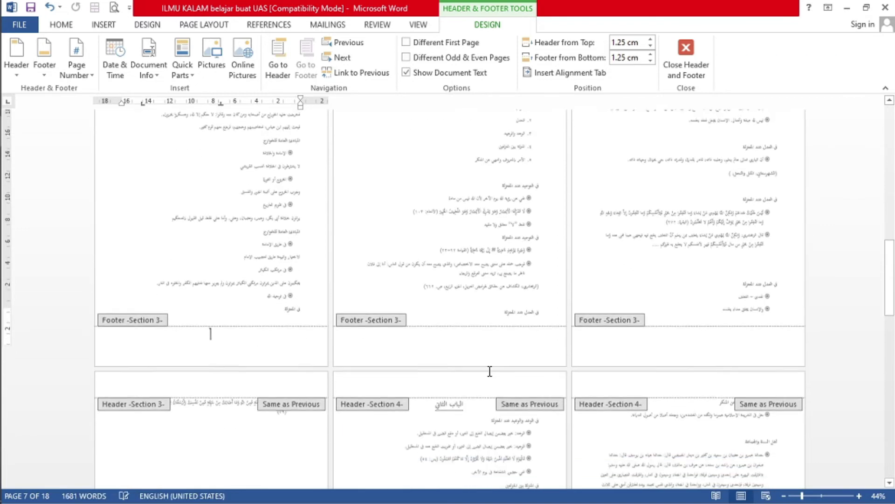
pyautogui.scroll(-14, 469, 333)
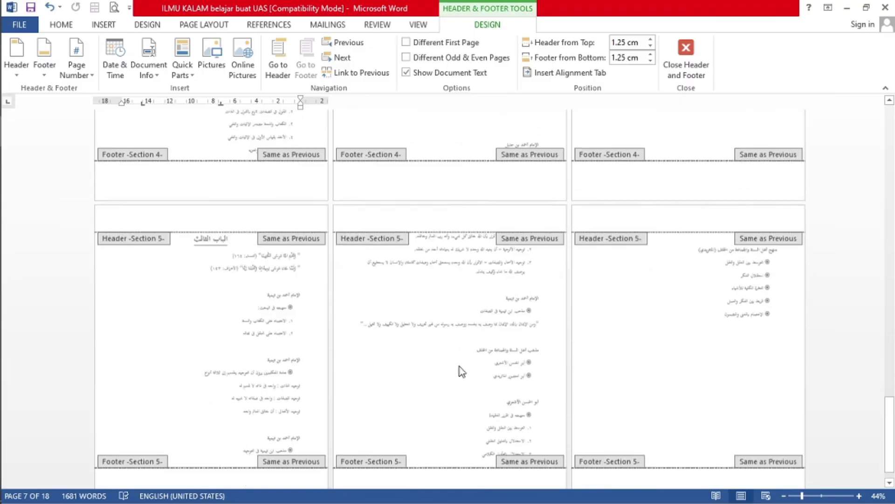
# Step: Insert a Plain Number 1 page number at the top of the page in the header of the first chapter section, الباب الأوّل
pyautogui.scroll(20, 536, 387)
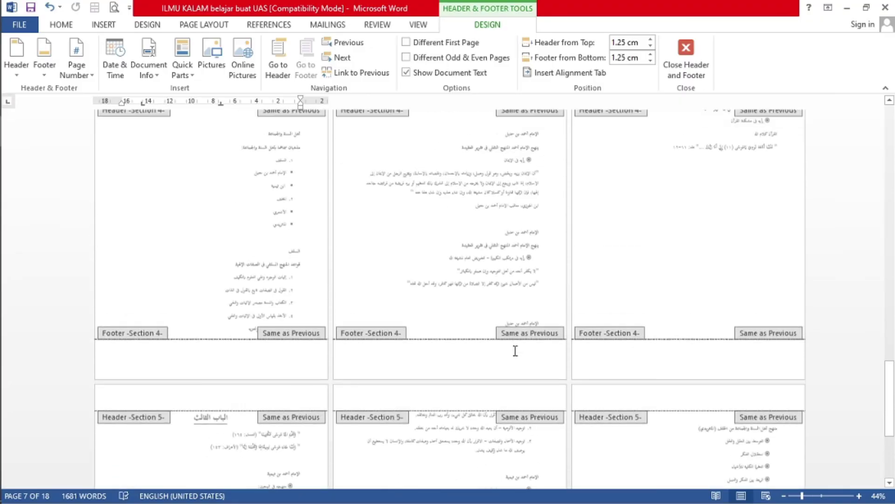
pyautogui.scroll(7, 513, 351)
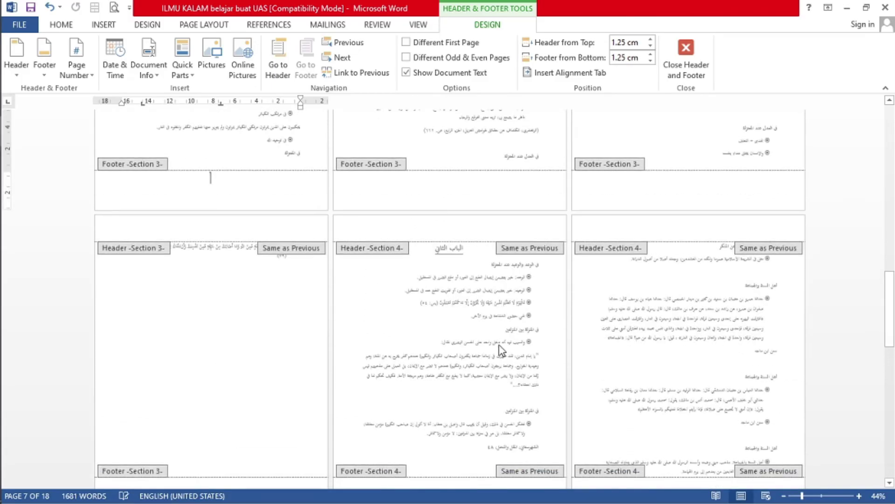
pyautogui.scroll(12, 405, 321)
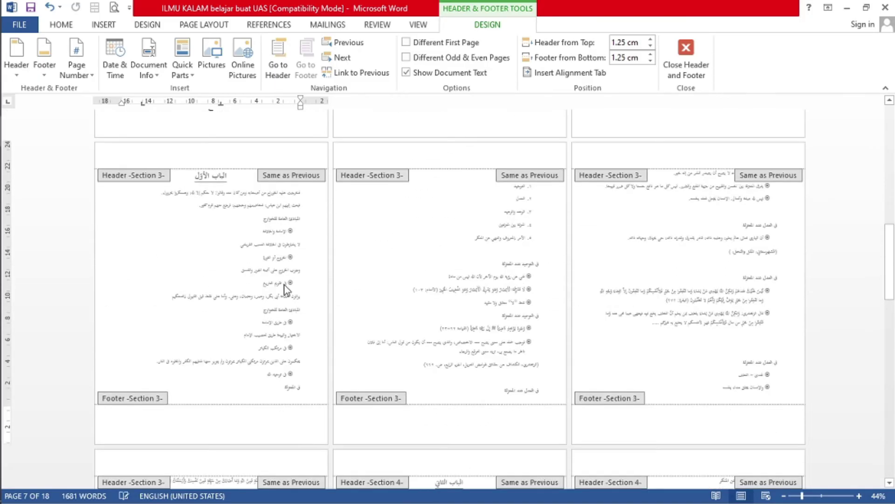
pyautogui.scroll(7, 287, 278)
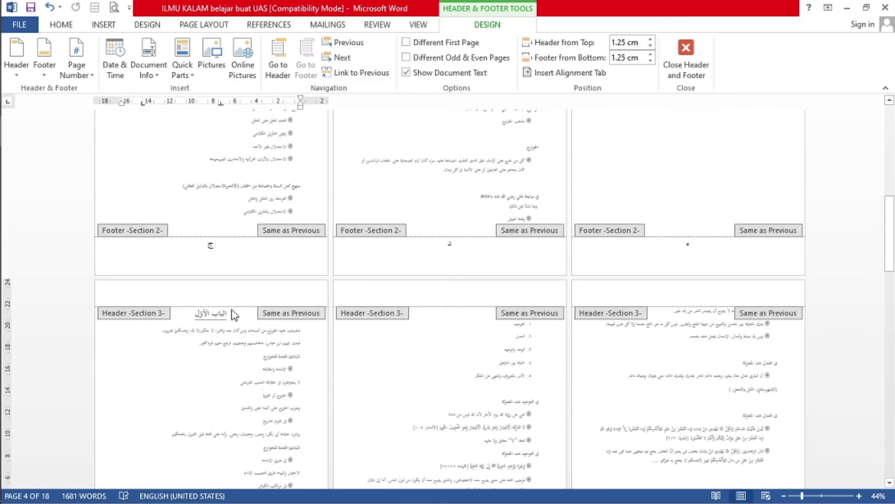
pyautogui.scroll(-2, 289, 345)
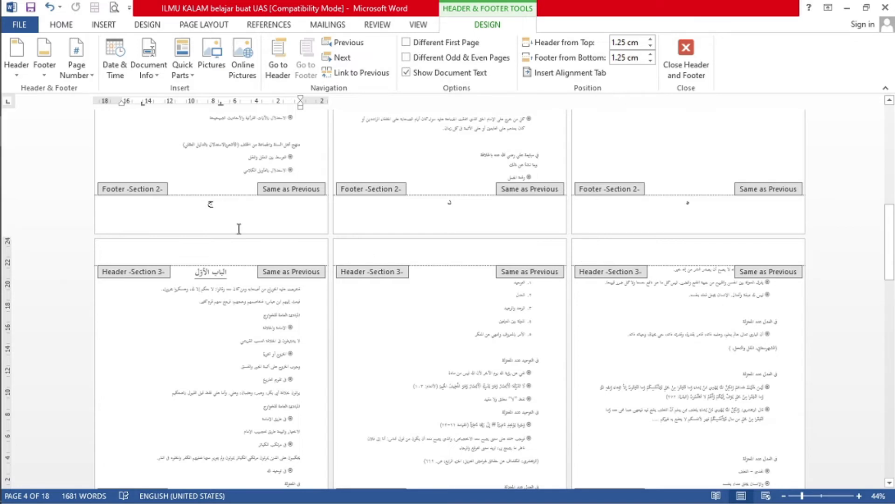
pyautogui.click(100, 26)
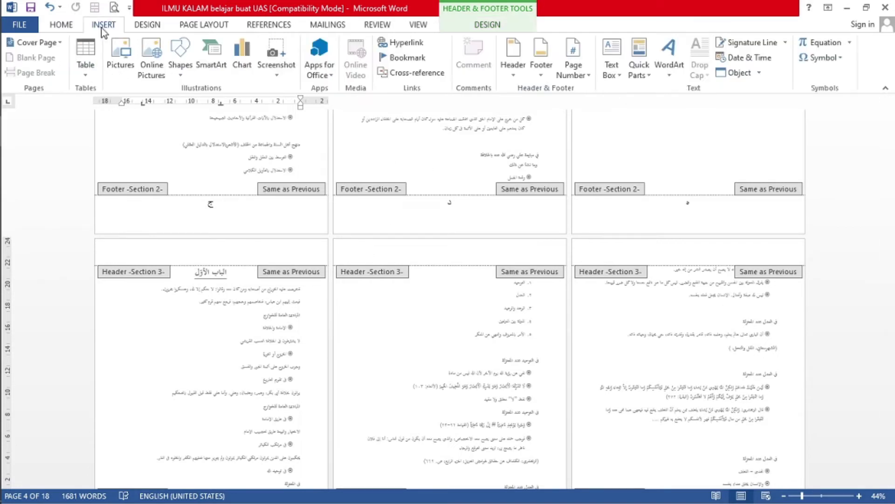
pyautogui.click(580, 75)
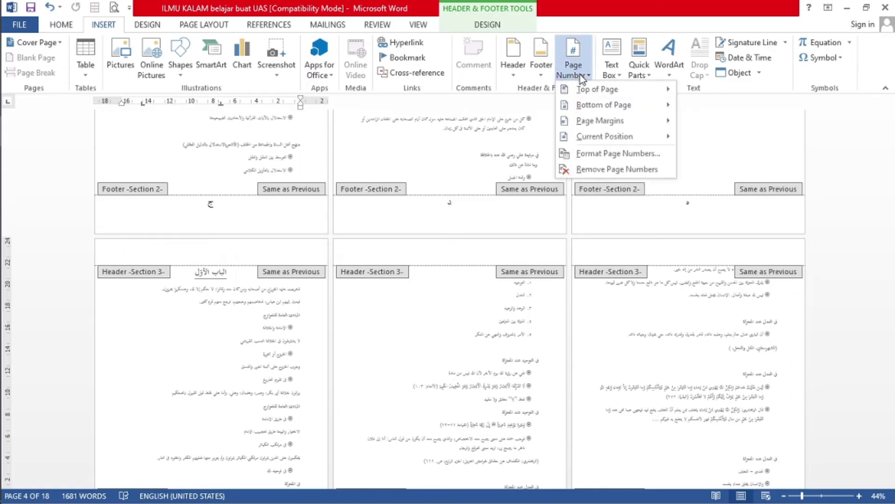
pyautogui.moveTo(620, 93)
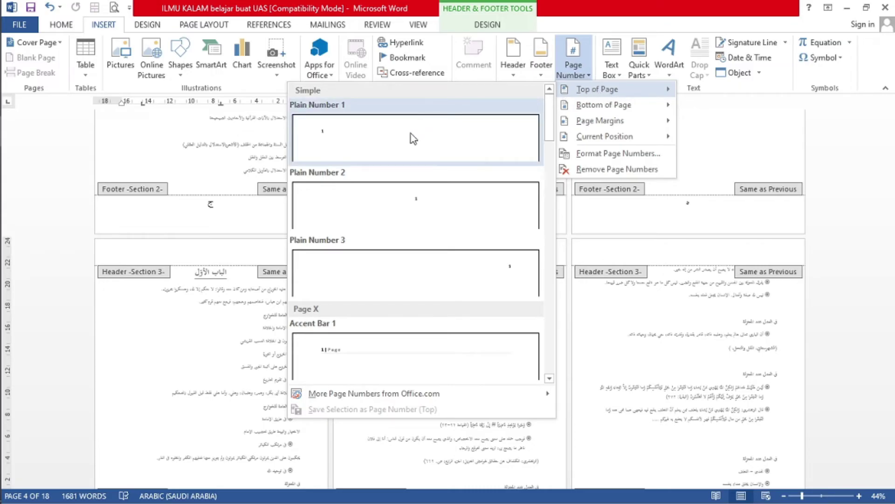
pyautogui.click(332, 144)
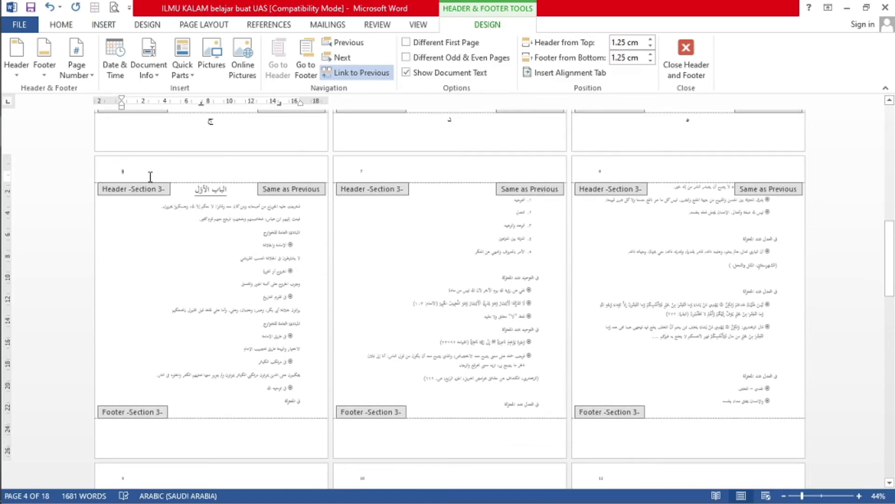
# Step: Enlarge the page number in the first chapter's header to font size 22
pyautogui.hotkey('ctrl', 'a')
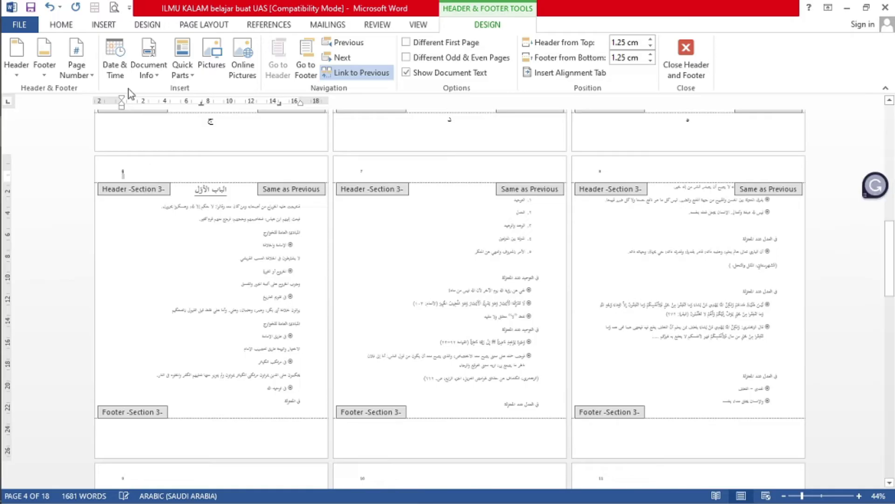
pyautogui.click(62, 25)
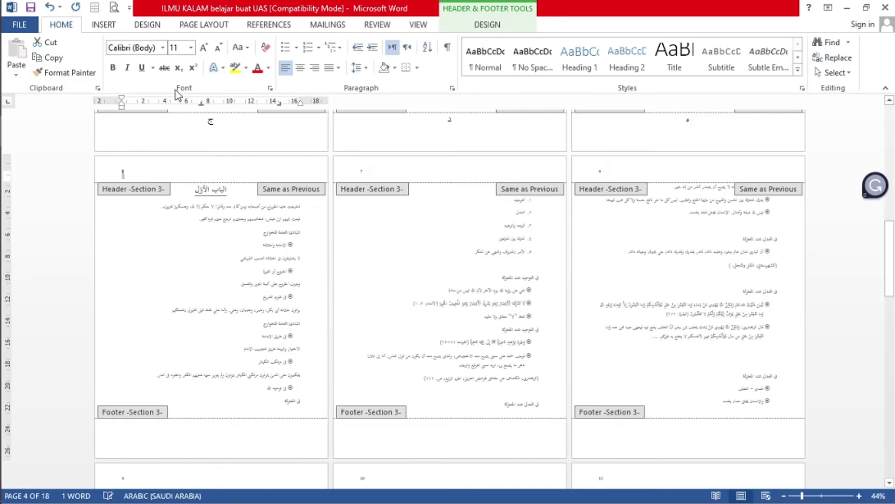
pyautogui.click(201, 51)
pyautogui.click(203, 52)
pyautogui.click(204, 52)
pyautogui.click(203, 51)
pyautogui.click(203, 51)
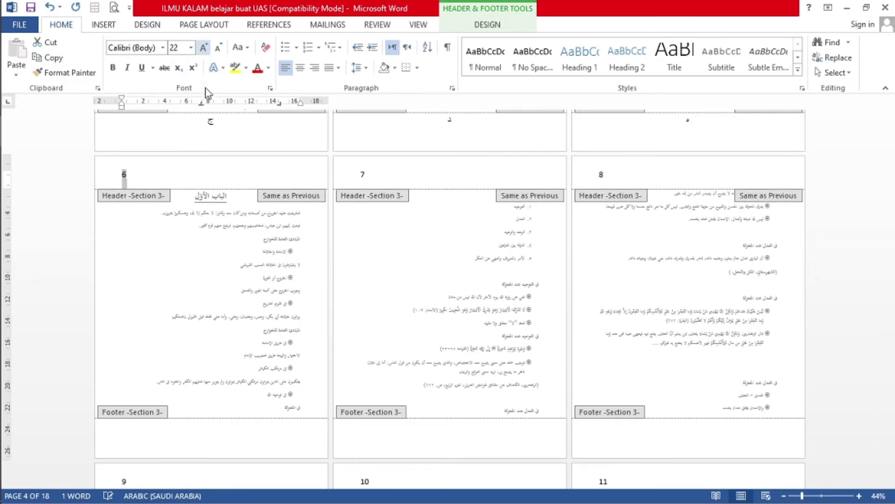
# Step: Set the first chapter's header page number to right-to-left text direction and align it left
pyautogui.click(127, 177)
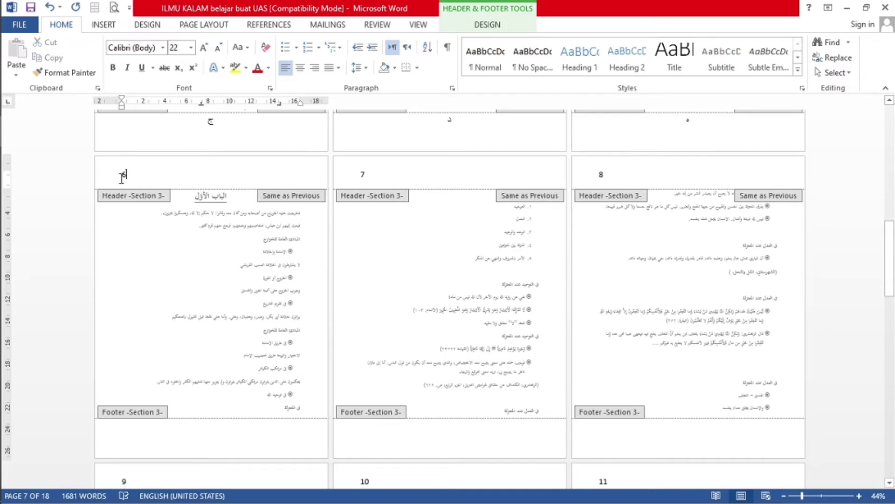
pyautogui.doubleClick(122, 176)
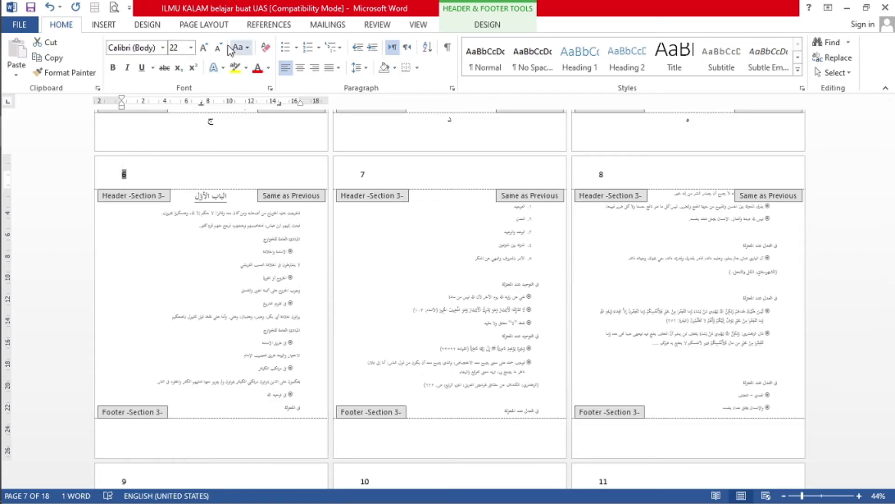
pyautogui.click(393, 48)
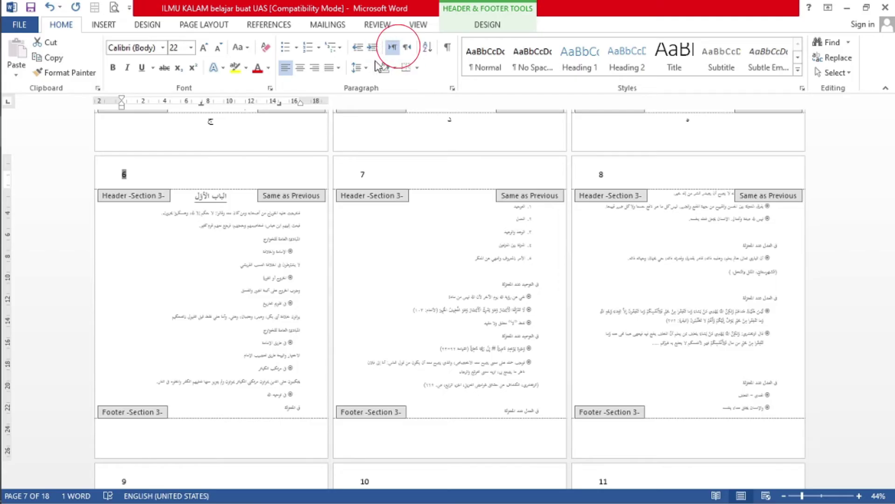
pyautogui.click(409, 49)
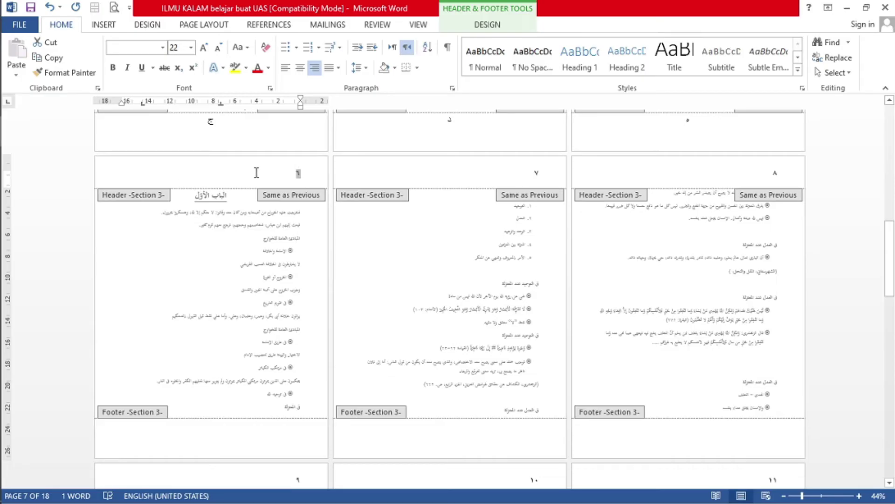
pyautogui.click(288, 76)
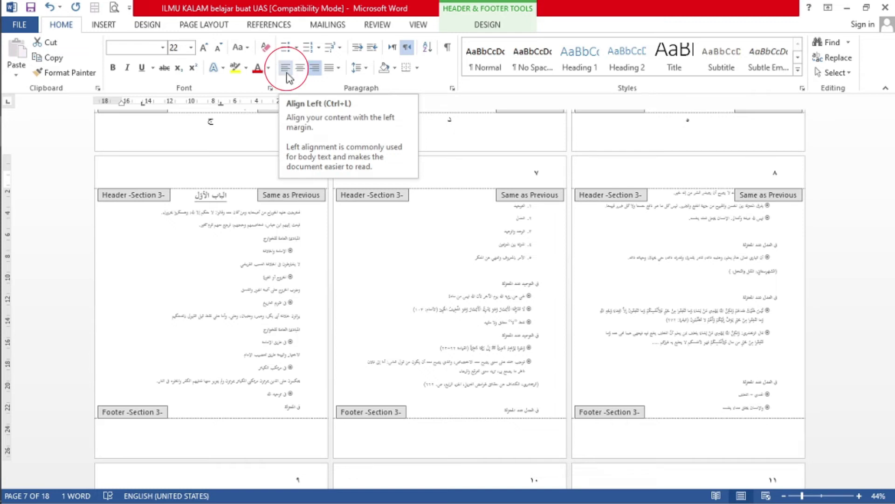
pyautogui.click(288, 76)
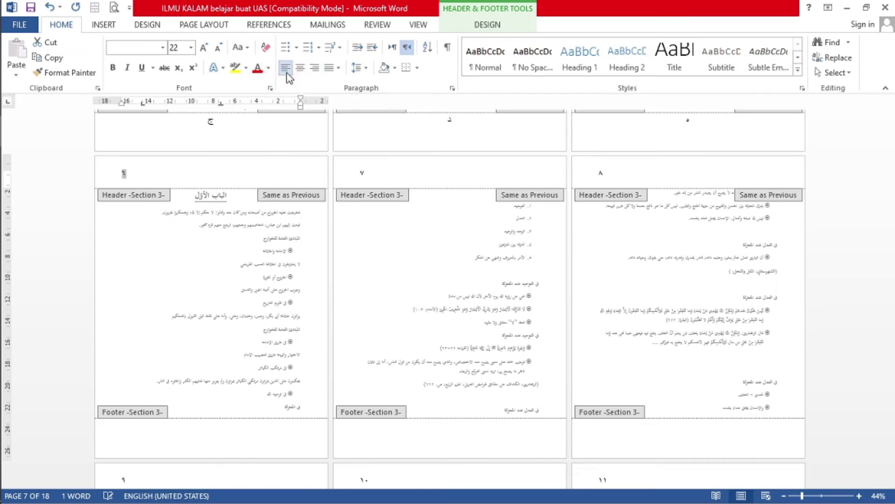
pyautogui.click(138, 173)
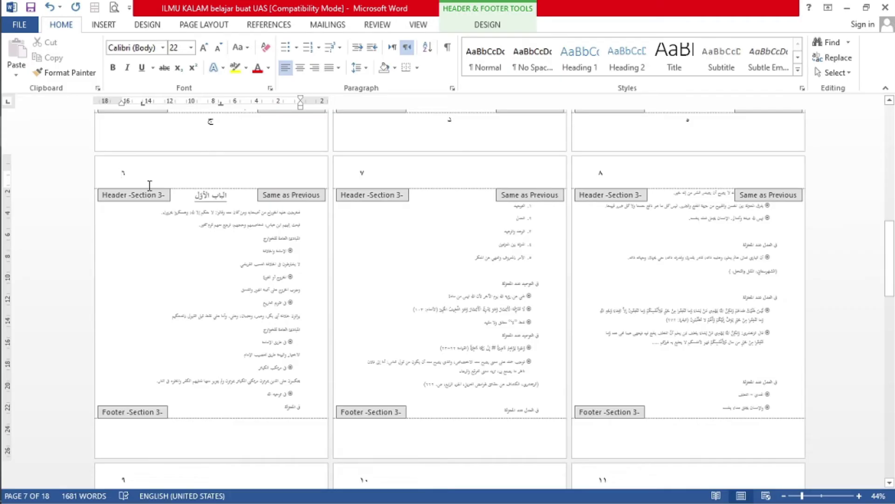
# Step: Format the page numbers of the first chapter section to start at 1 instead of continuing from the previous section
pyautogui.scroll(1, 259, 244)
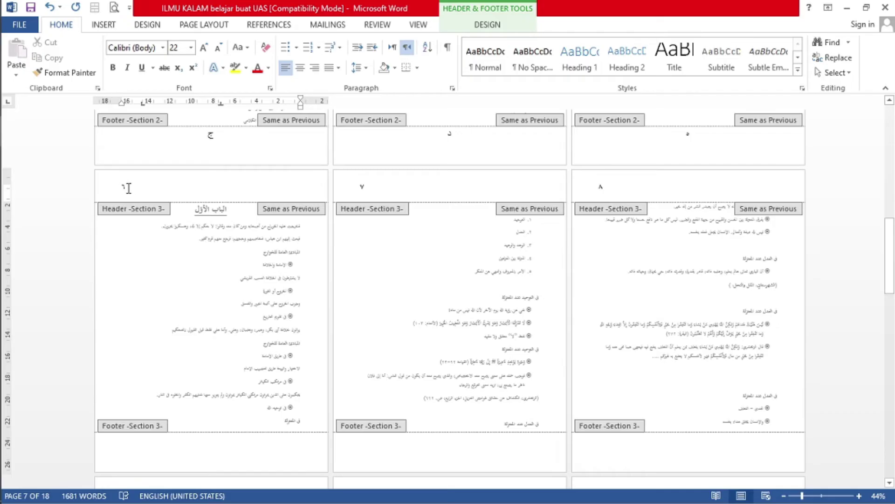
pyautogui.scroll(-3, 193, 315)
pyautogui.scroll(2, 229, 381)
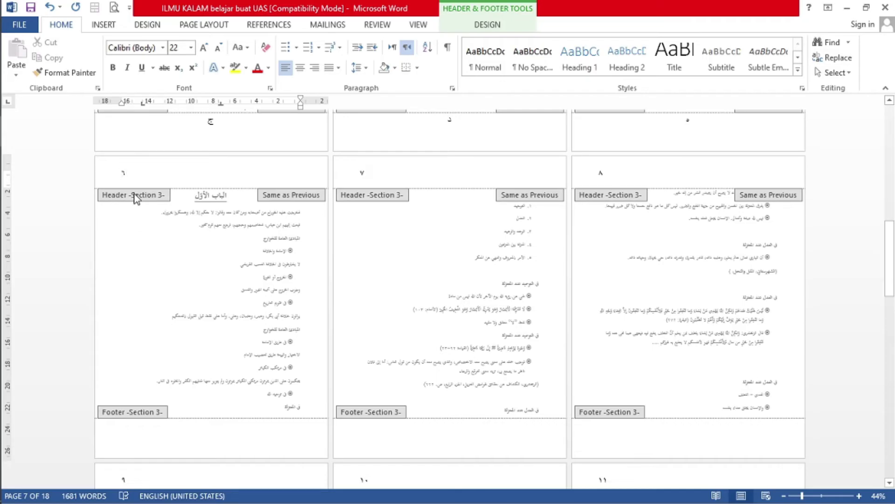
pyautogui.scroll(1, 192, 255)
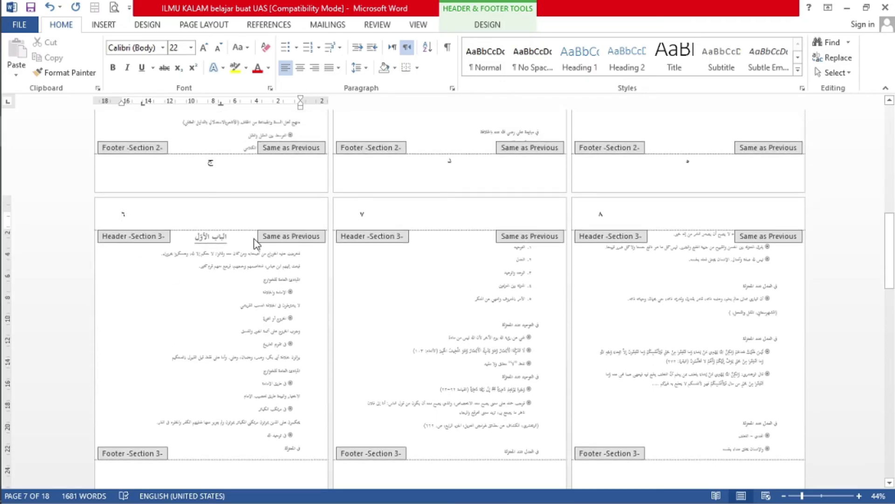
pyautogui.scroll(1, 438, 221)
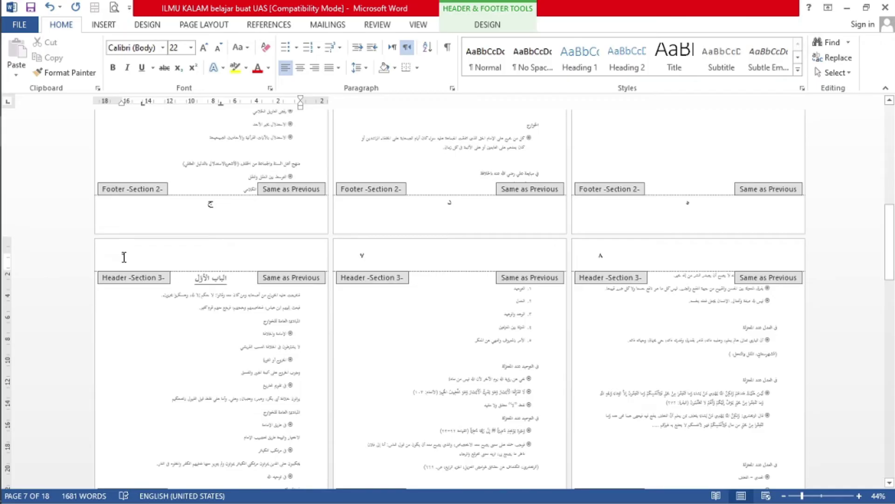
pyautogui.doubleClick(122, 256)
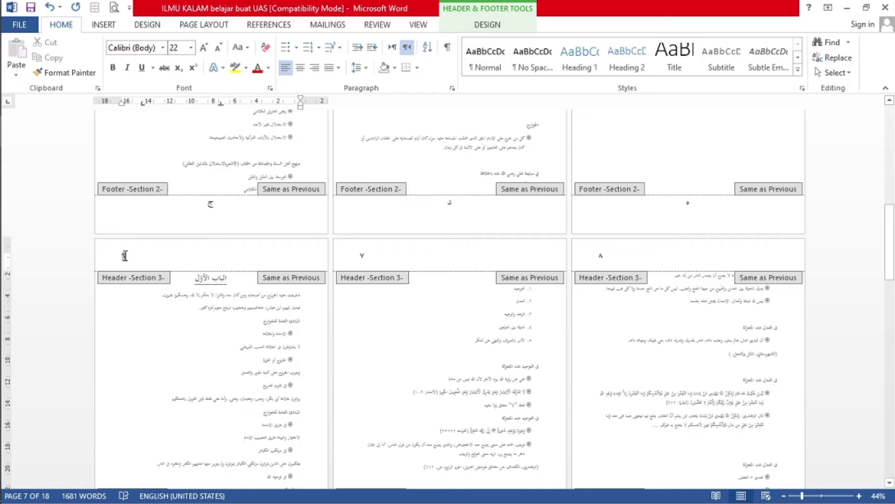
pyautogui.click(104, 25)
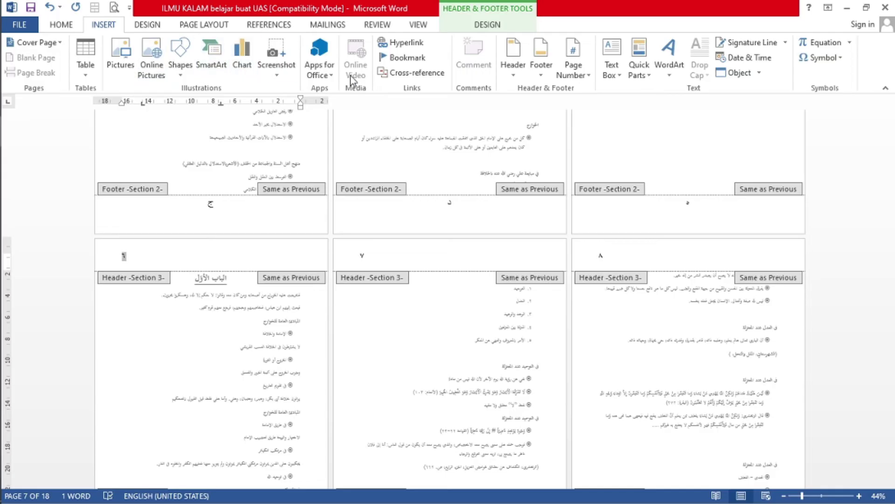
pyautogui.click(574, 70)
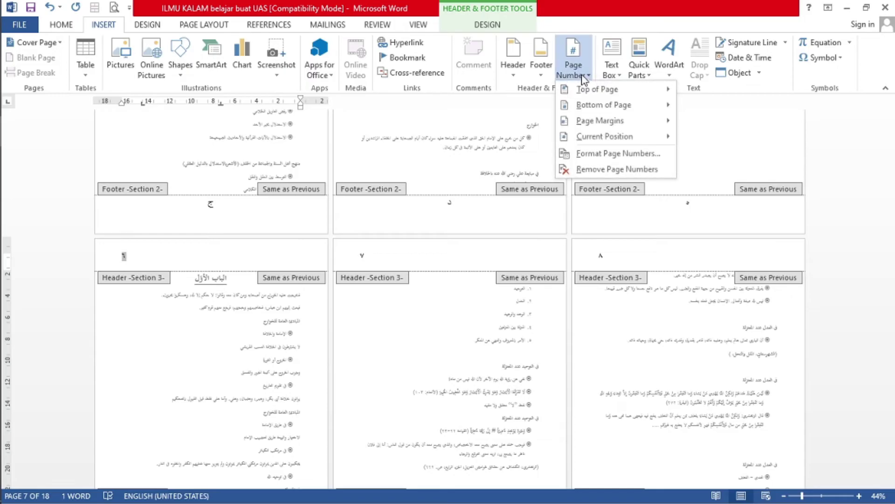
pyautogui.click(608, 153)
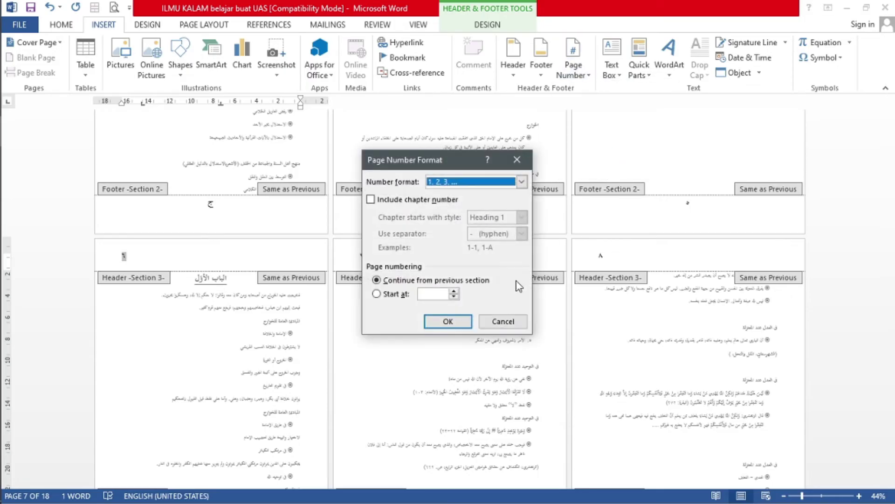
pyautogui.click(377, 294)
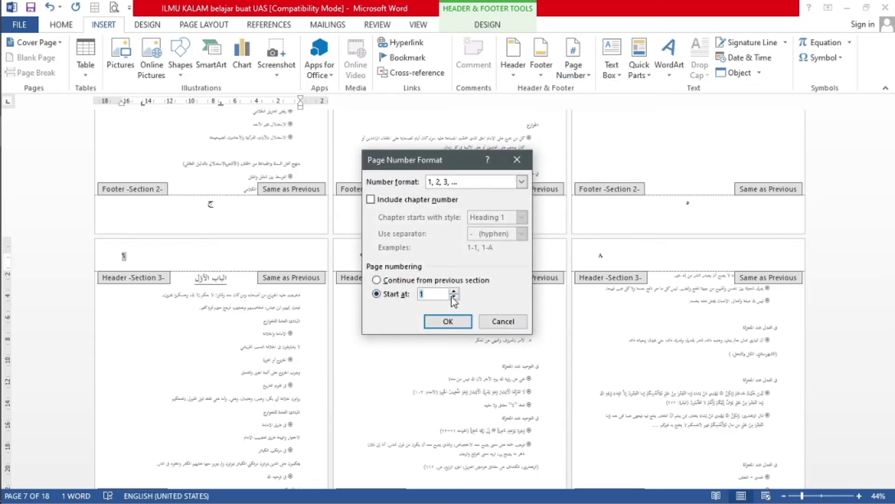
pyautogui.click(447, 322)
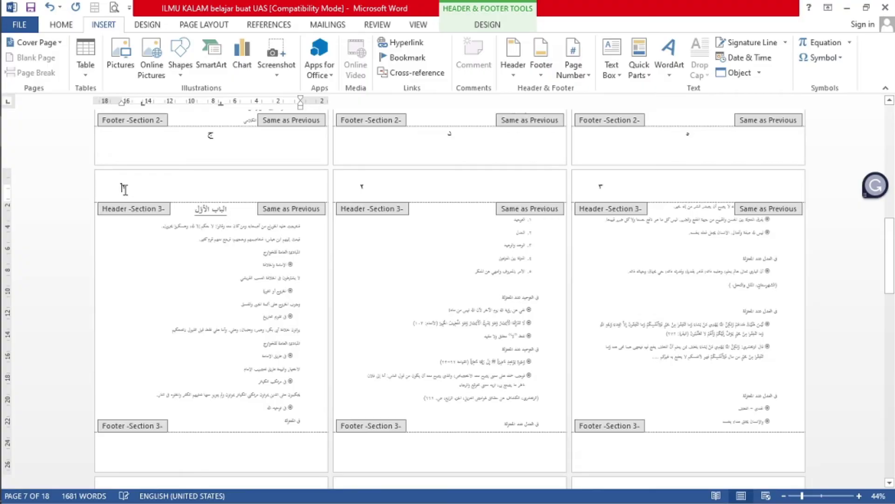
# Step: Unlink the header of the first chapter section, الباب الأوّل, from the previous section
pyautogui.doubleClick(123, 187)
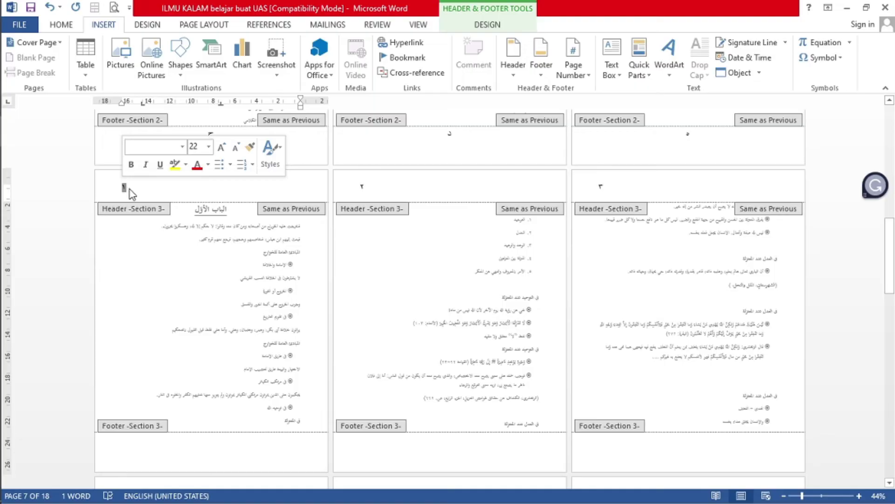
pyautogui.click(491, 26)
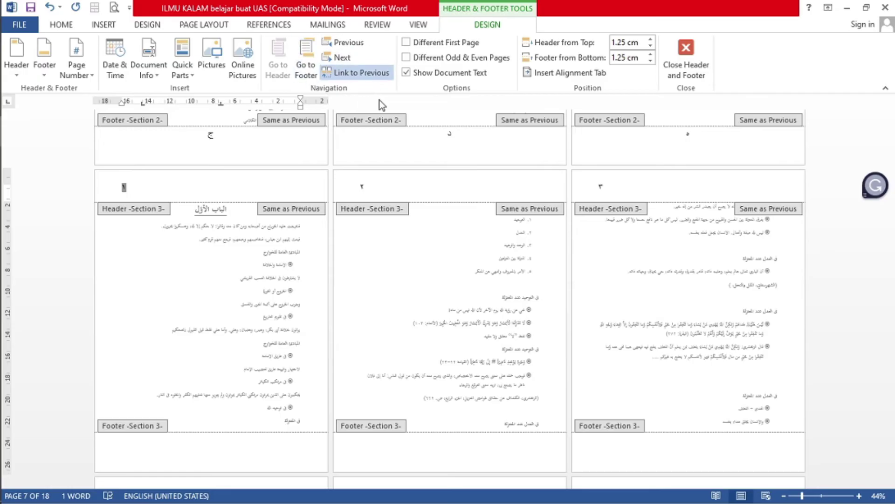
pyautogui.click(343, 75)
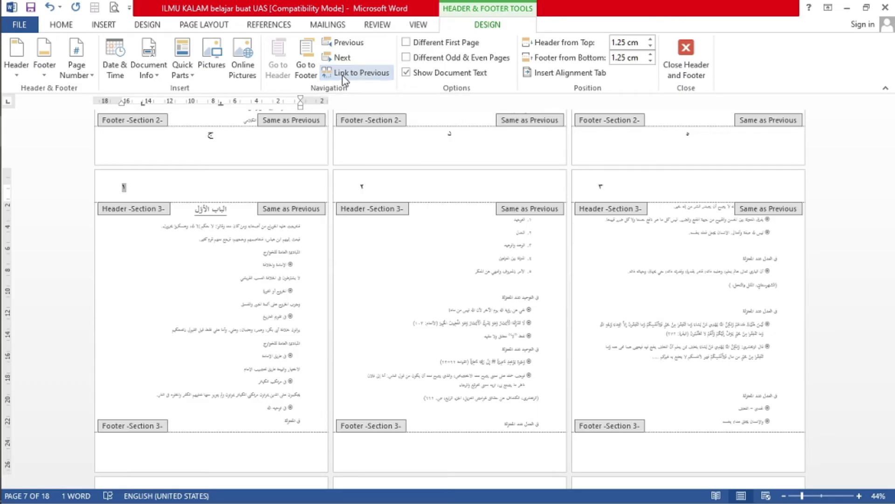
pyautogui.scroll(3, 298, 176)
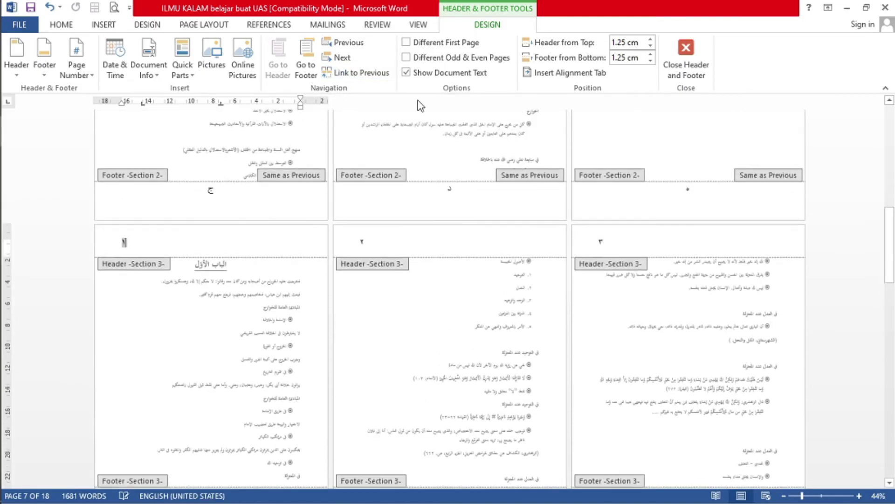
# Step: Enable a different first page for the first chapter section and unlink its first-page header from the previous section
pyautogui.click(406, 42)
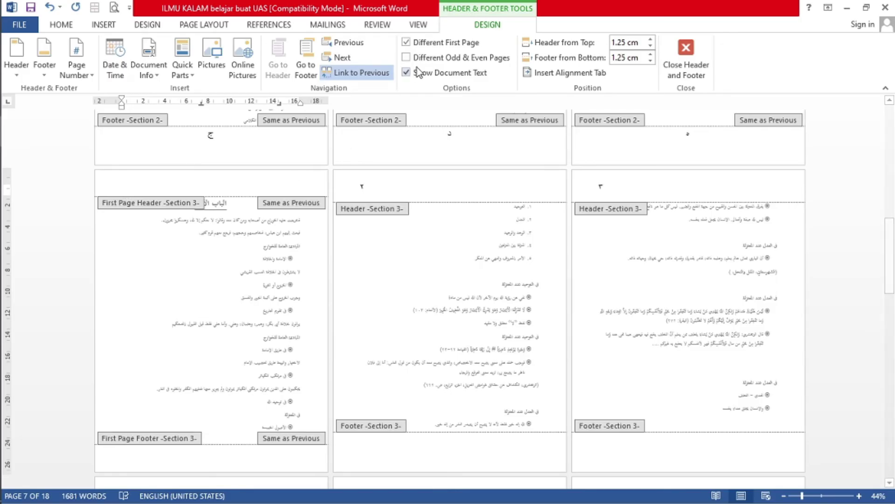
pyautogui.click(364, 74)
pyautogui.scroll(3, 364, 91)
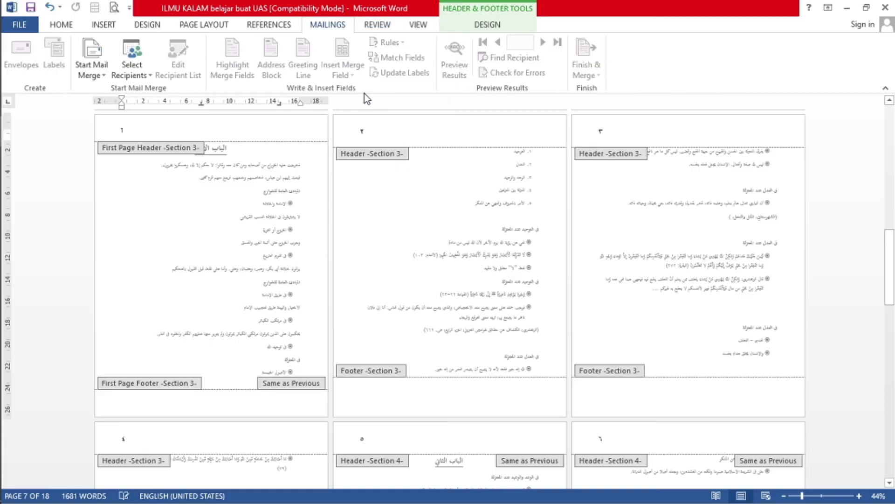
# Step: Move the first chapter's first-page number ١ from the header to the first-page footer and unlink that footer from the previous section
pyautogui.click(458, 28)
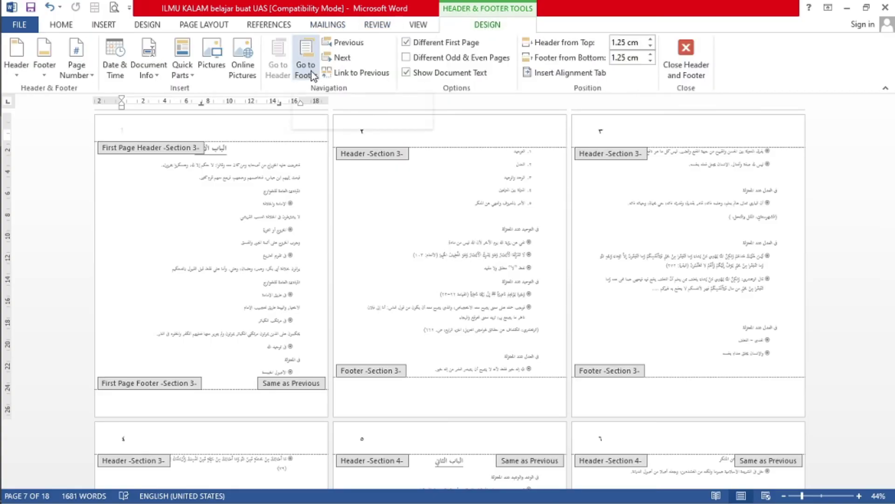
pyautogui.press('BackSpace')
pyautogui.press('BackSpace')
pyautogui.hotkey('ctrl', 'z')
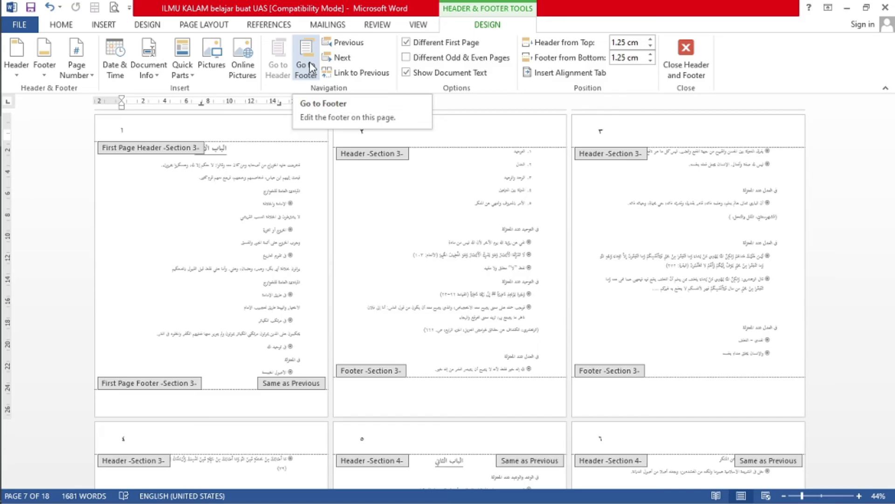
pyautogui.click(308, 65)
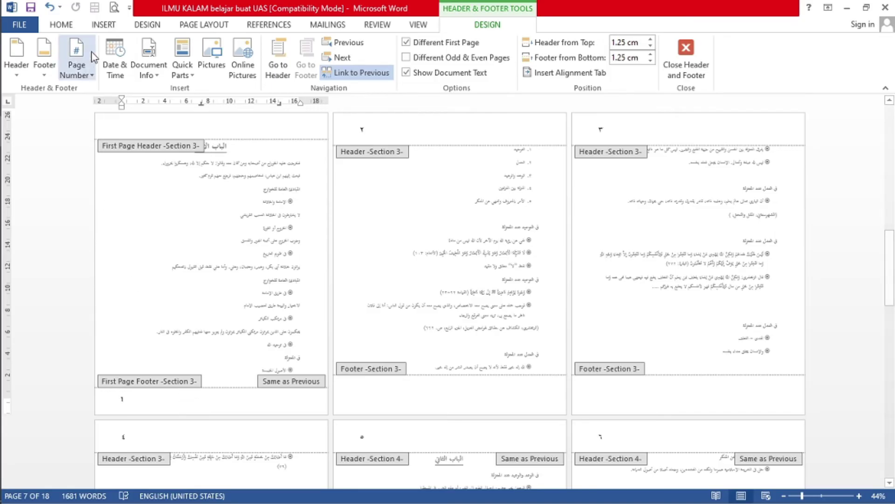
pyautogui.click(362, 73)
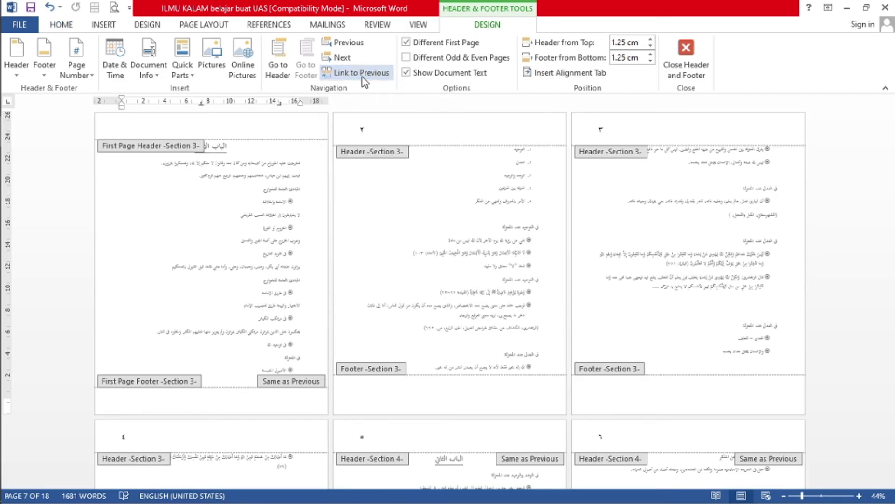
# Step: Center the page number in the first chapter's first-page footer
pyautogui.click(73, 27)
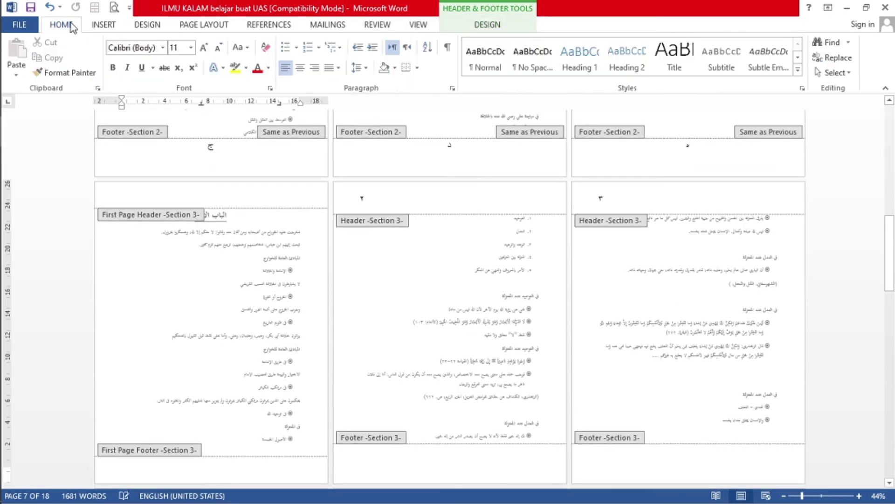
pyautogui.scroll(-1, 233, 351)
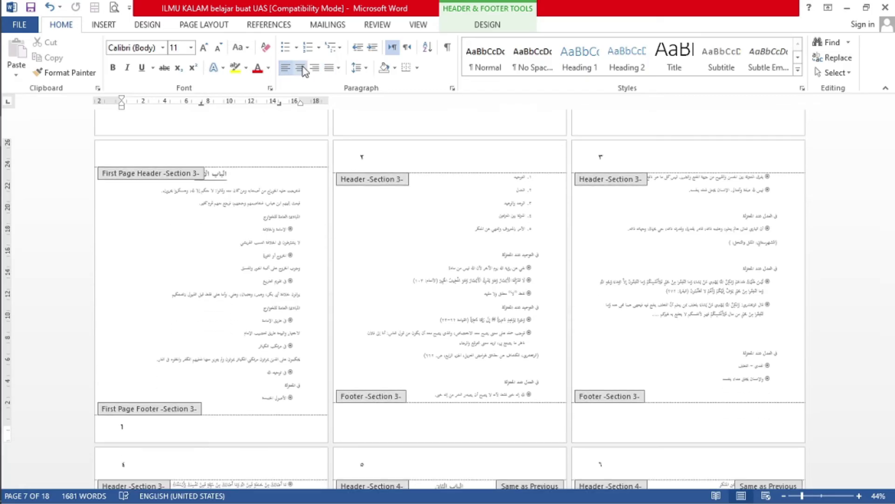
pyautogui.click(300, 69)
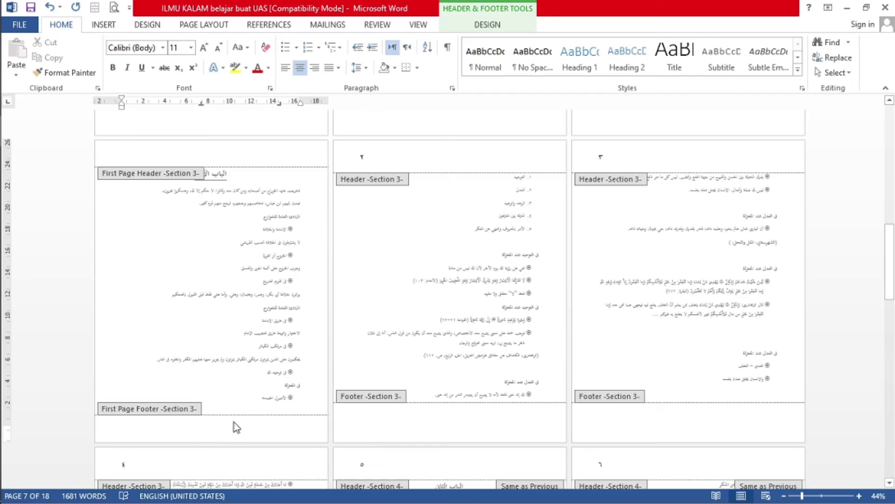
pyautogui.scroll(-1, 235, 427)
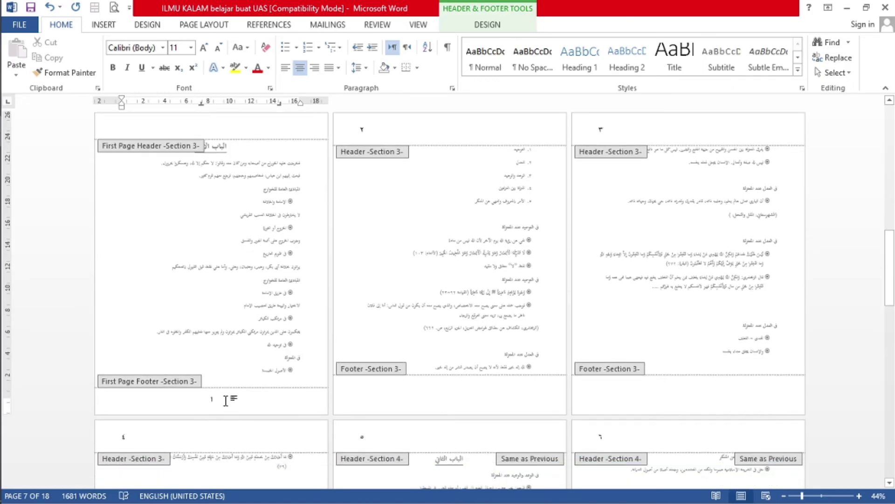
# Step: Increase the font size of the page number in the first chapter's first-page footer to 22
pyautogui.doubleClick(225, 399)
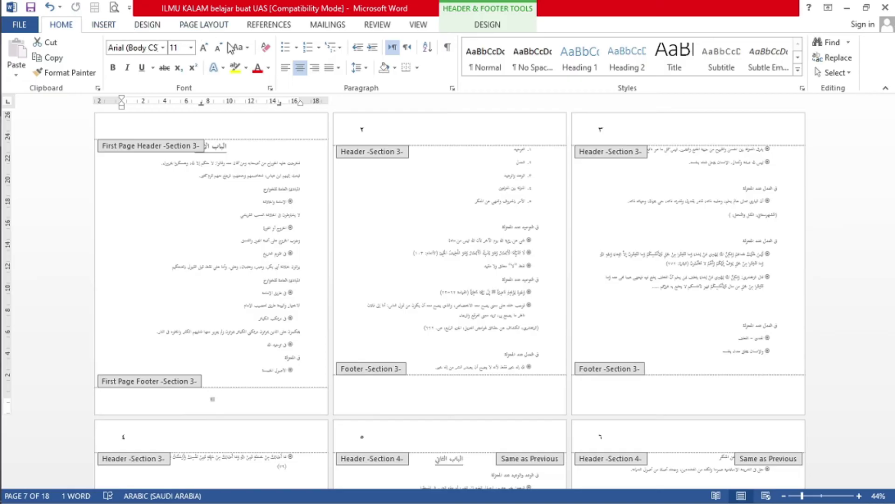
pyautogui.click(204, 48)
pyautogui.click(204, 47)
pyautogui.click(204, 48)
pyautogui.click(203, 48)
pyautogui.click(204, 47)
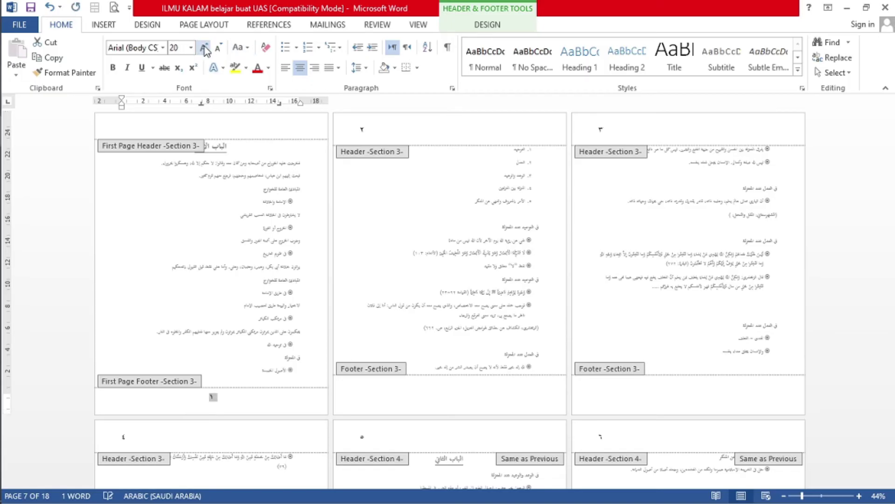
pyautogui.click(204, 48)
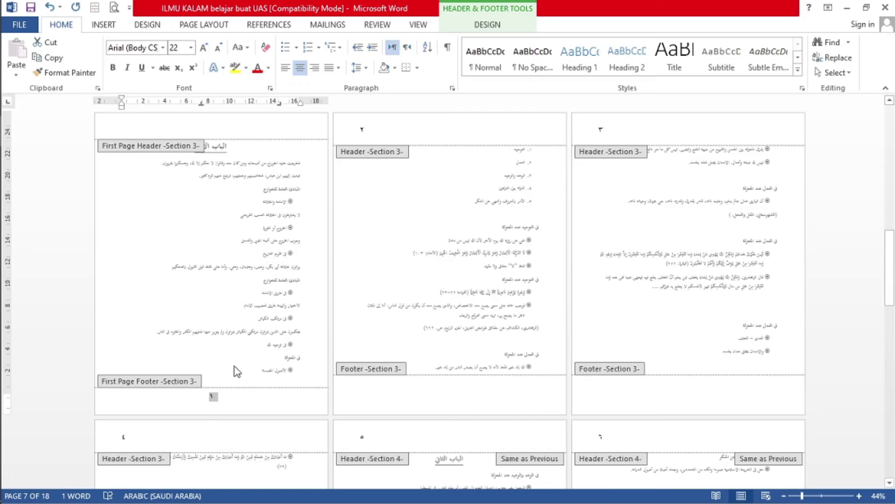
pyautogui.click(220, 408)
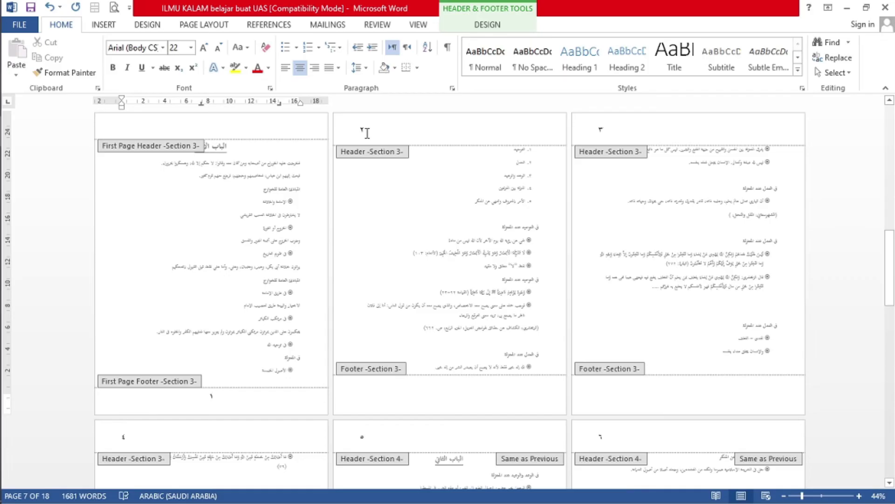
# Step: Unlink the header of the second chapter section, الباب الثاني, from the previous section and enable a different first page for it
pyautogui.scroll(-5, 440, 264)
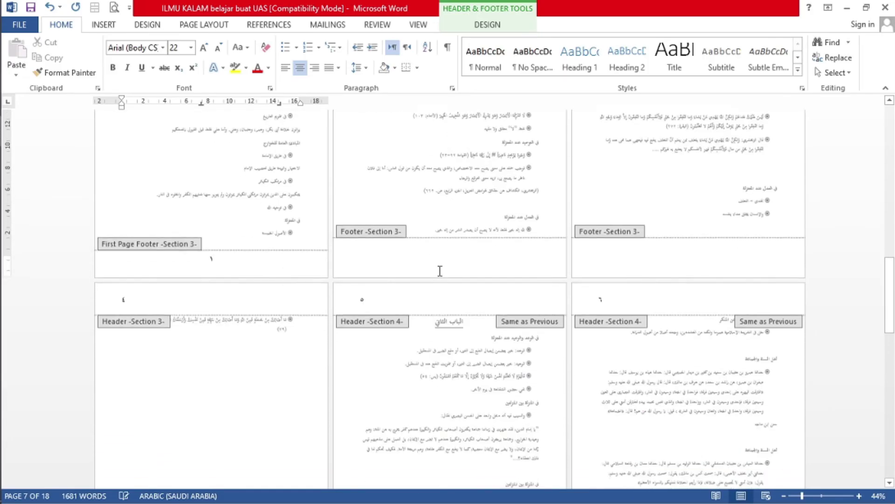
pyautogui.scroll(-5, 450, 314)
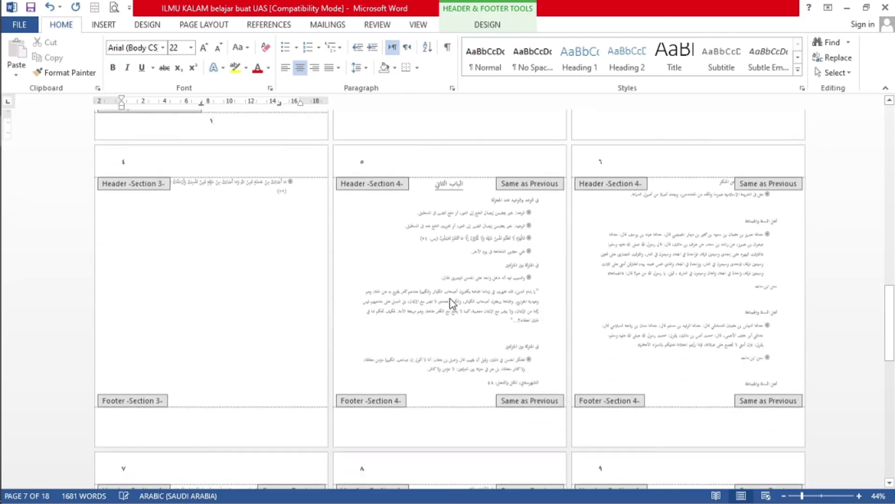
pyautogui.click(374, 164)
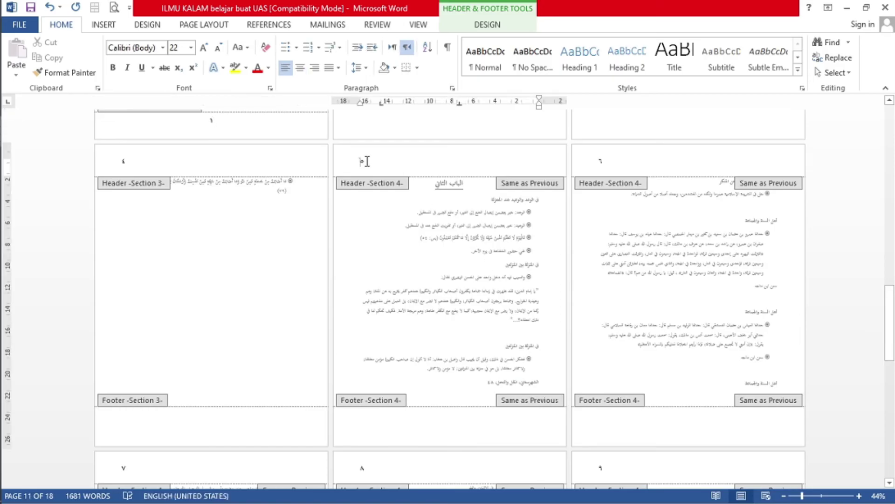
pyautogui.doubleClick(364, 161)
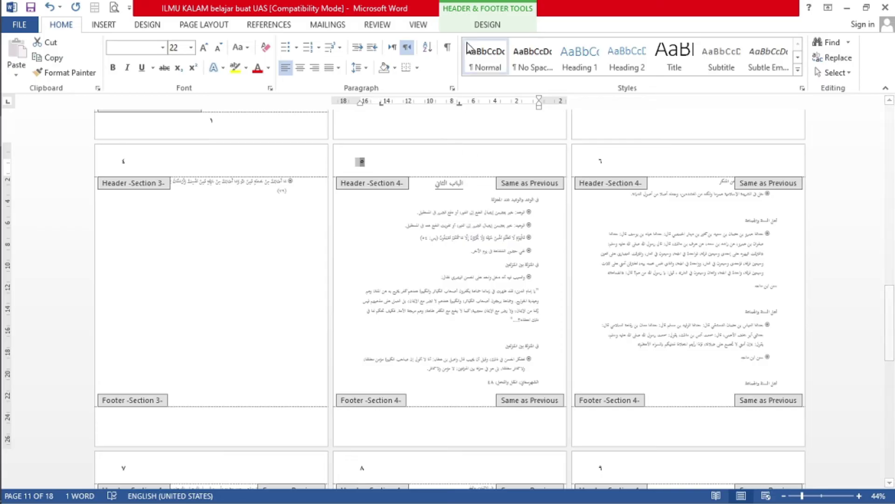
pyautogui.click(485, 27)
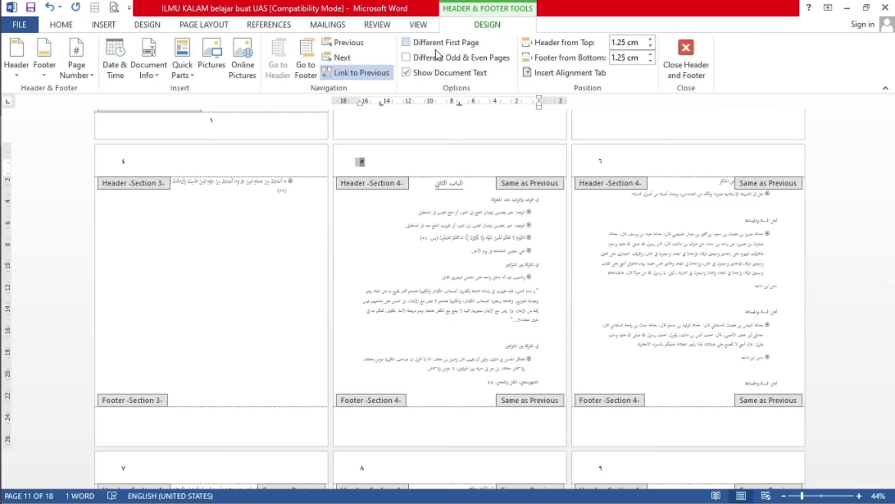
pyautogui.click(373, 73)
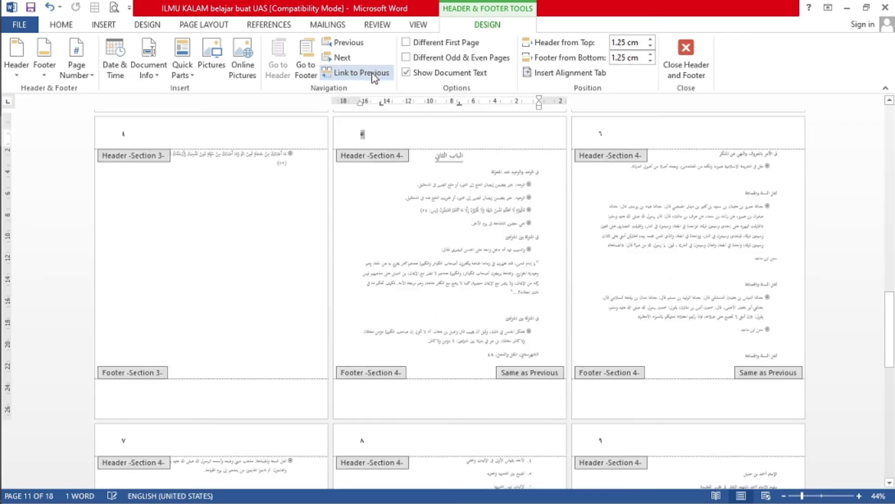
pyautogui.click(406, 43)
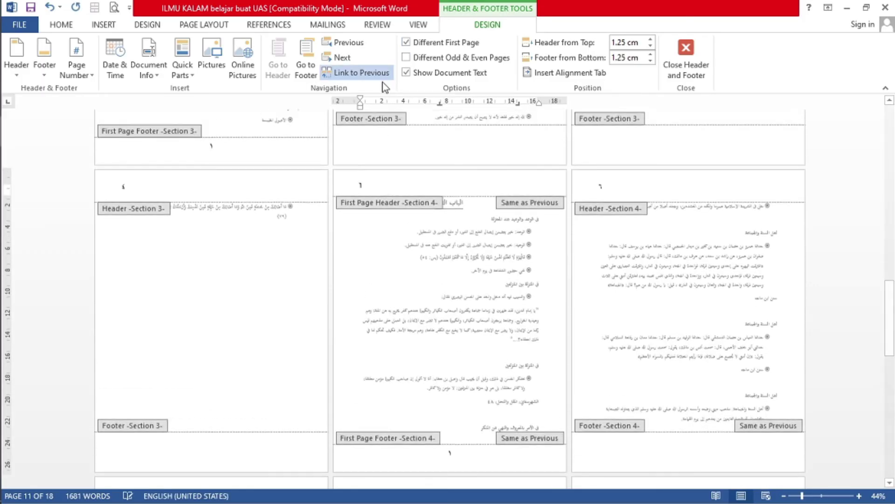
# Step: Unlink the second chapter's first-page header from the previous section and replace its page number with ٥ in the first-page footer
pyautogui.click(366, 73)
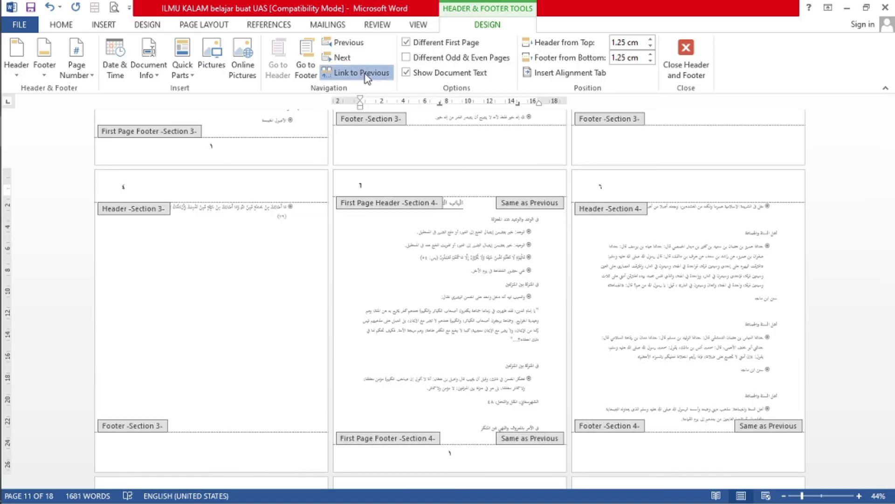
pyautogui.scroll(5, 413, 267)
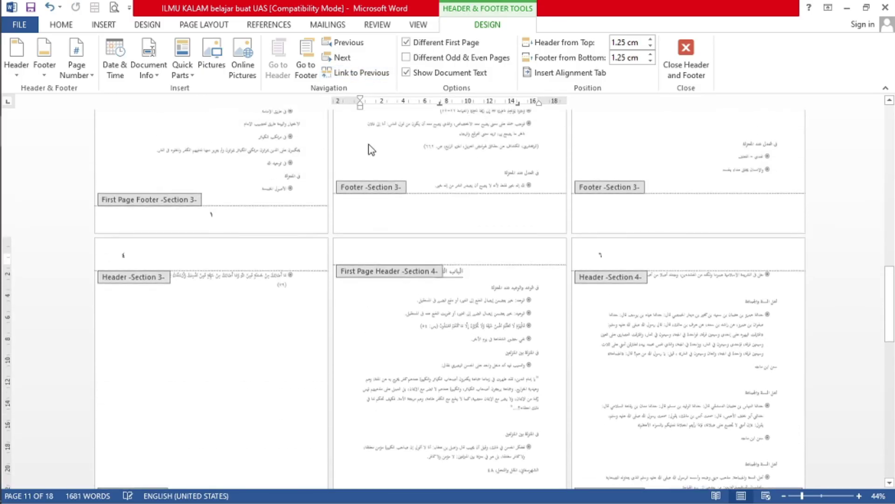
pyautogui.click(306, 70)
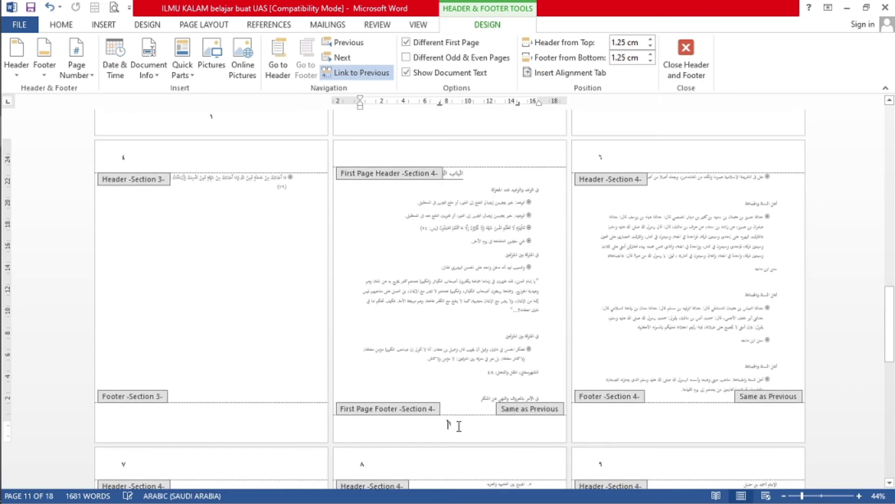
pyautogui.doubleClick(451, 423)
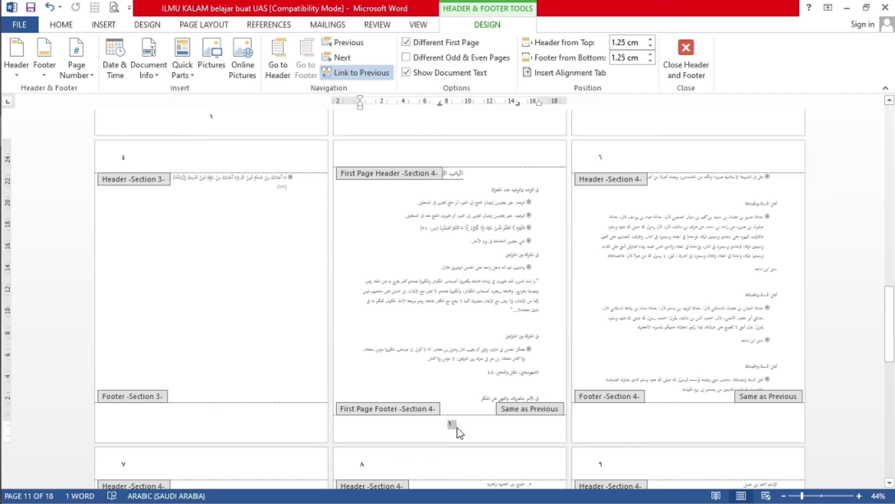
pyautogui.hotkey('ctrl', 'z')
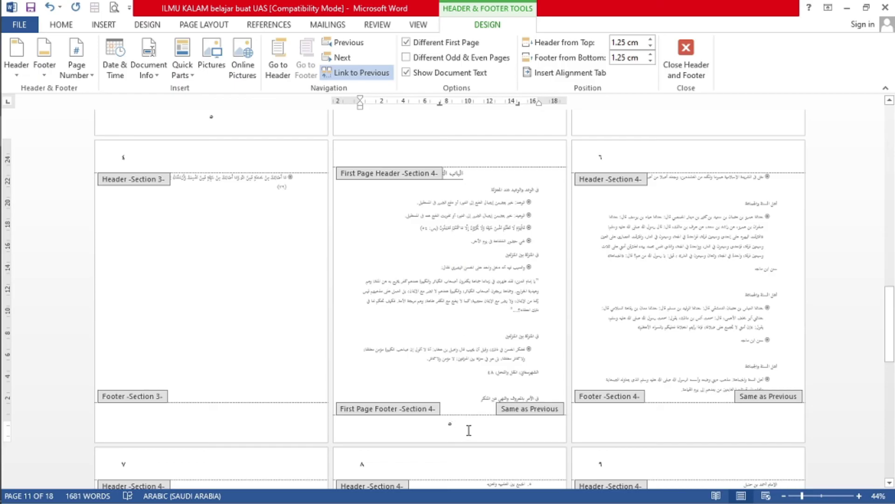
# Step: Unlink the header of the third chapter section, الباب الثالث, from the previous section and enable a different first page for it
pyautogui.scroll(-3, 477, 373)
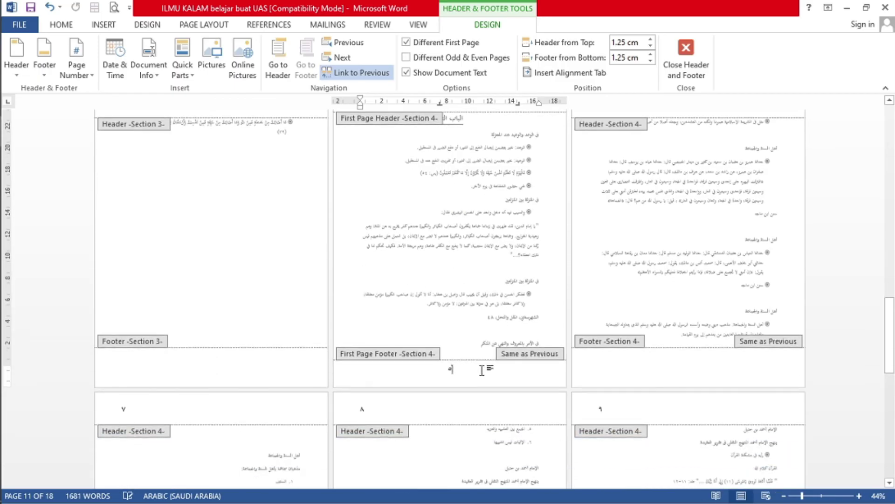
pyautogui.scroll(4, 478, 355)
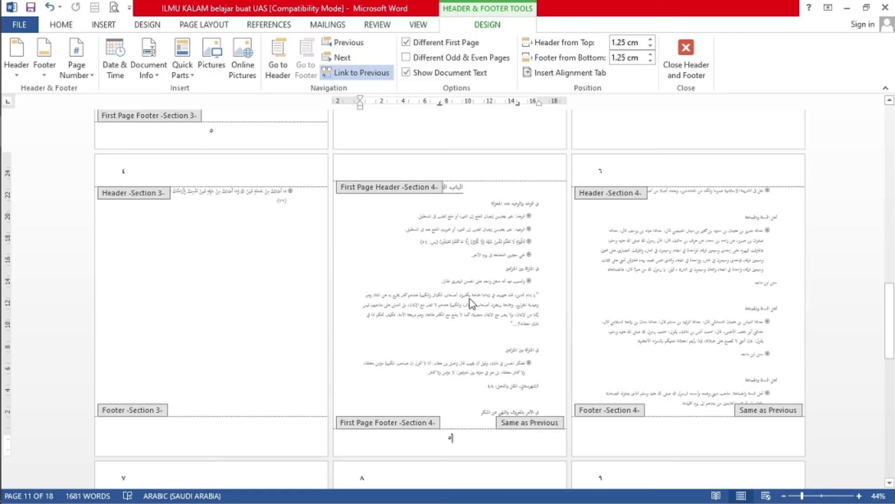
pyautogui.scroll(-5, 474, 303)
pyautogui.scroll(-8, 478, 310)
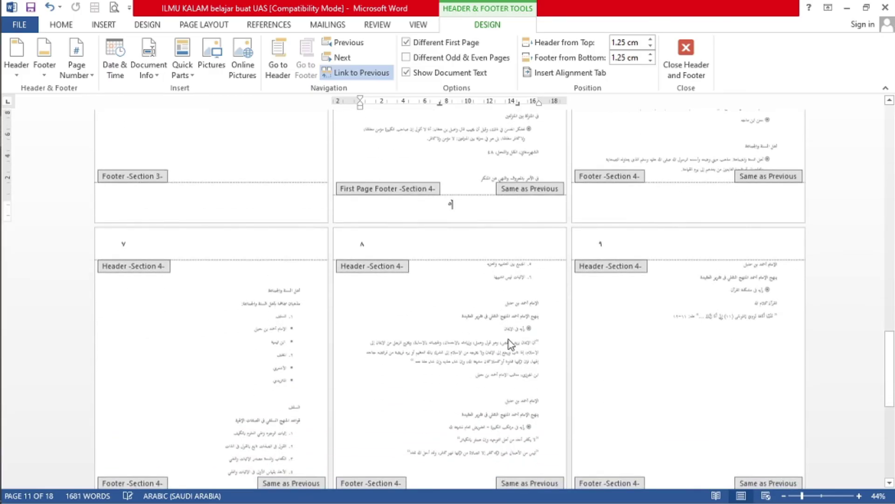
pyautogui.scroll(-1, 240, 346)
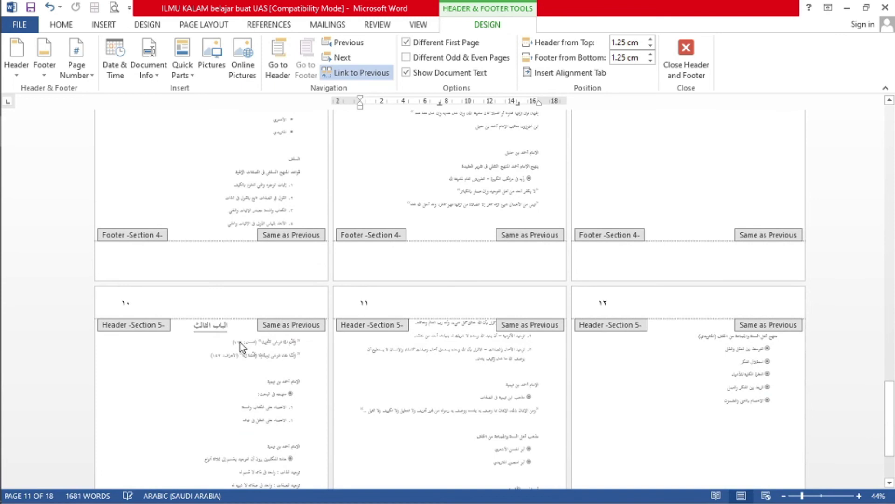
pyautogui.scroll(-2, 227, 339)
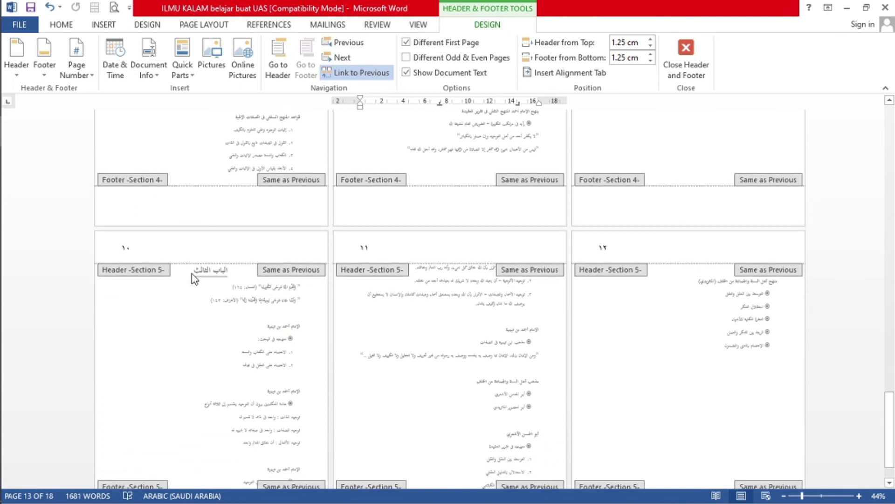
pyautogui.scroll(-1, 236, 296)
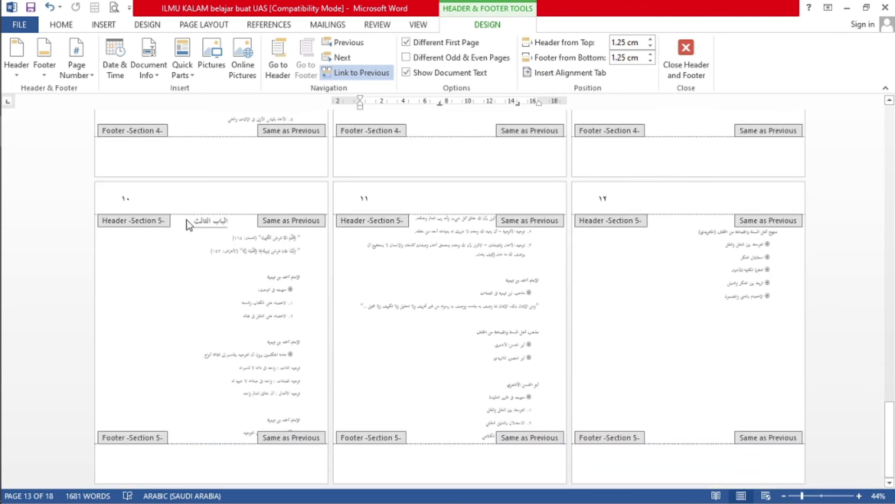
pyautogui.click(124, 200)
pyautogui.moveTo(122, 199); pyautogui.dragTo(126, 199)
pyautogui.click(132, 199)
pyautogui.hotkey('alt', 'shift')
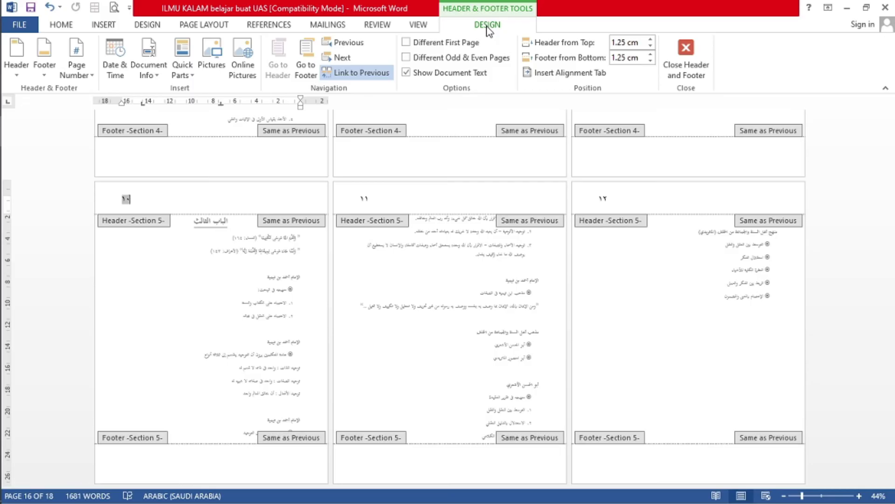
pyautogui.click(368, 74)
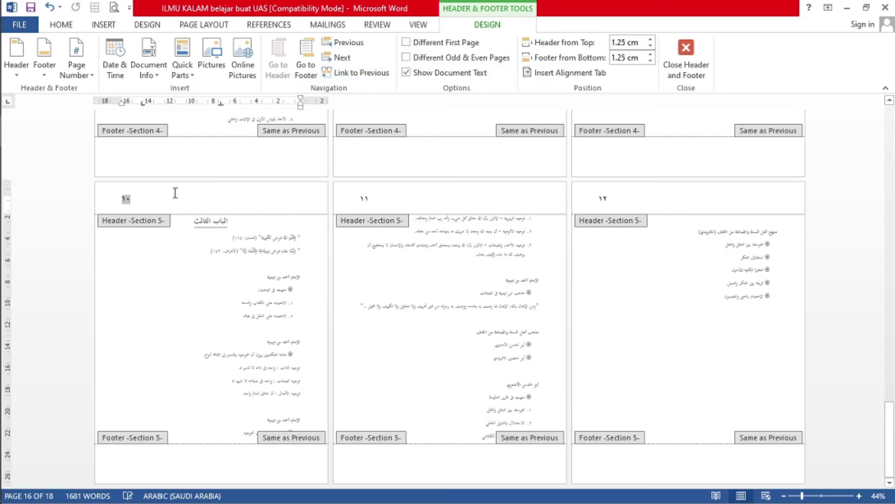
pyautogui.click(407, 43)
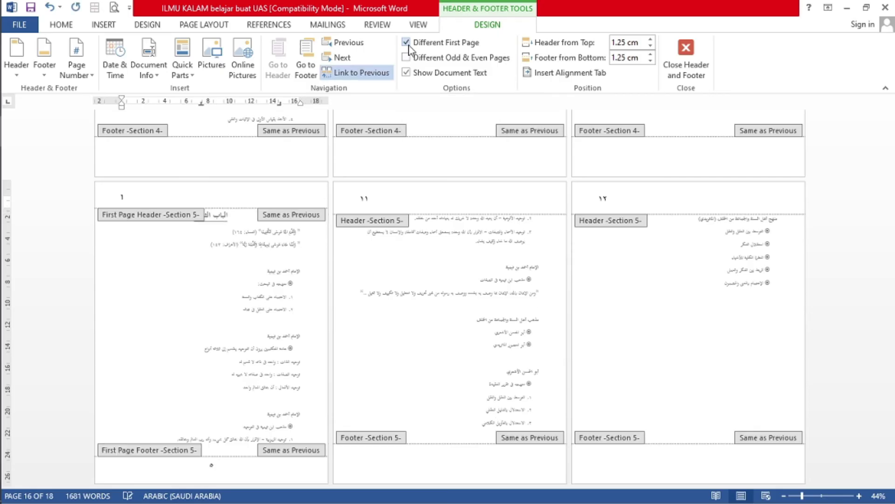
# Step: Unlink the third chapter's first-page header from the previous section and replace its page number with ١٠ in the first-page footer
pyautogui.click(361, 79)
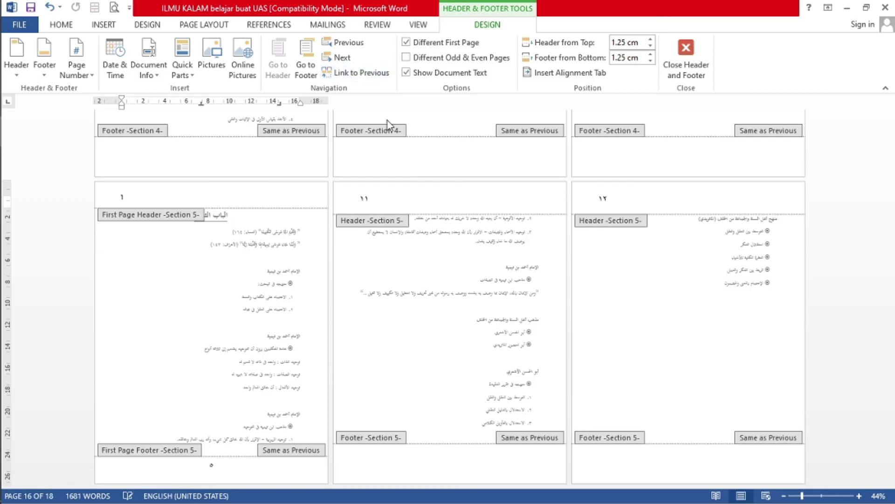
pyautogui.click(310, 74)
pyautogui.hotkey('alt', 'shift')
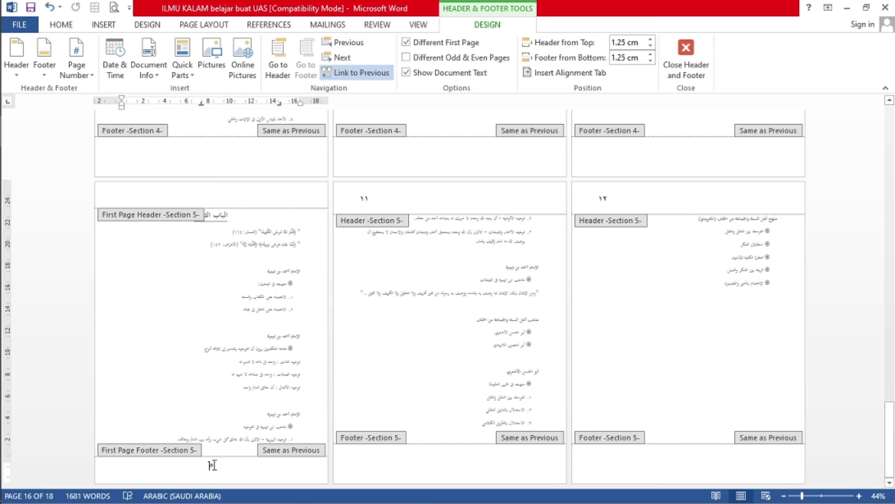
pyautogui.doubleClick(212, 466)
pyautogui.write('١٠')
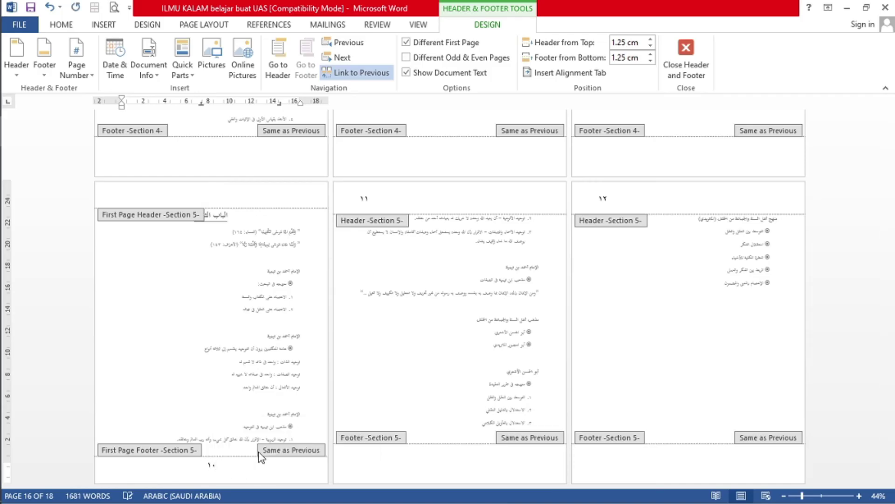
pyautogui.doubleClick(495, 332)
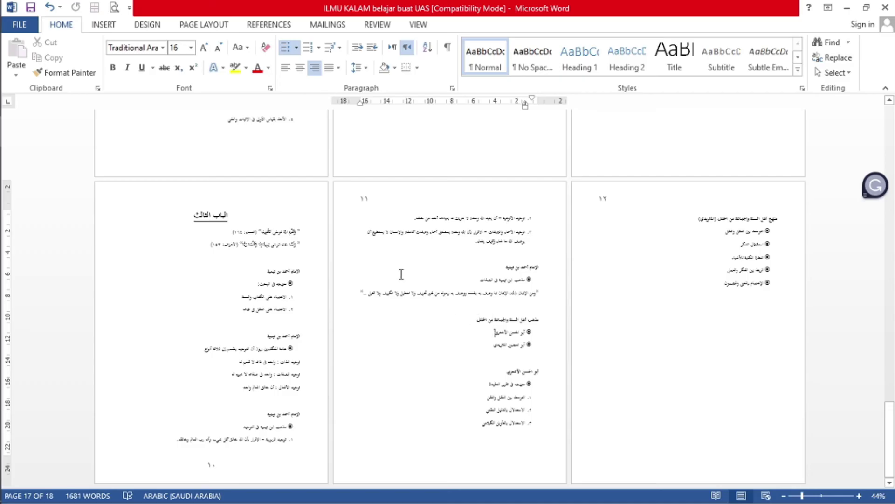
# Step: Open the cover's footer area and examine the page numbering on the cover and the introduction pages
pyautogui.scroll(1, 401, 274)
pyautogui.scroll(3, 401, 274)
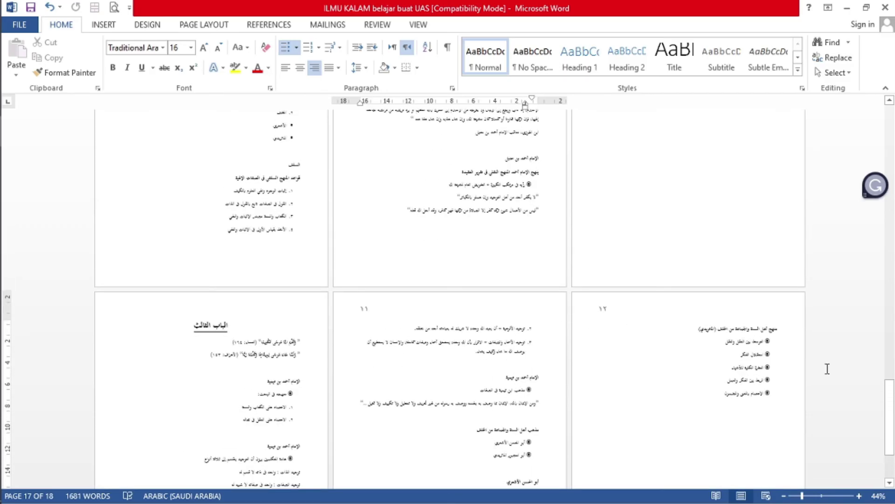
pyautogui.moveTo(889, 416); pyautogui.dragTo(890, 140)
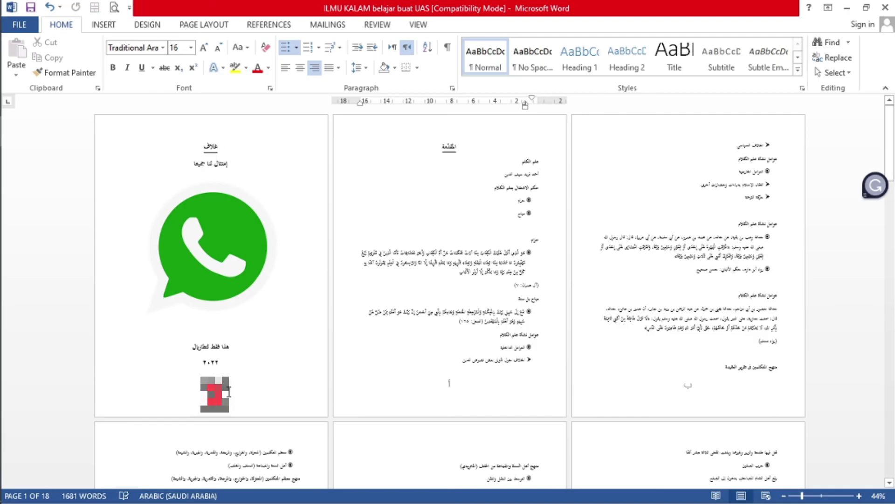
pyautogui.click(250, 354)
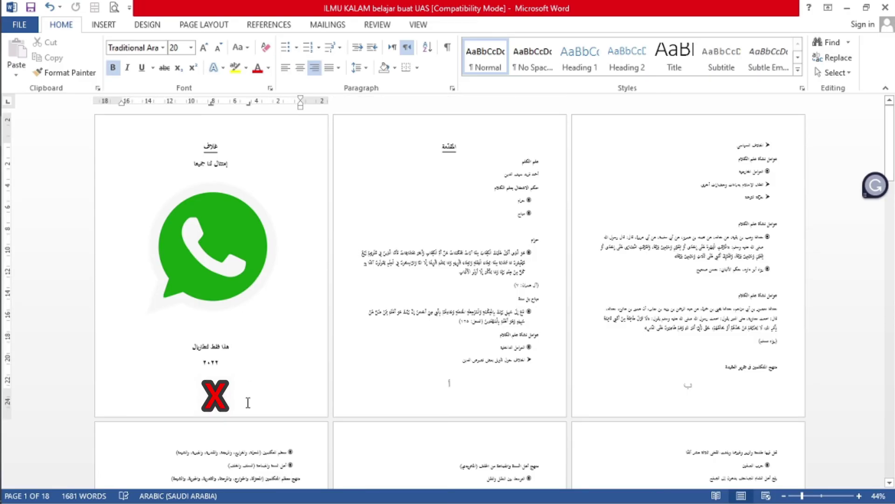
pyautogui.doubleClick(248, 402)
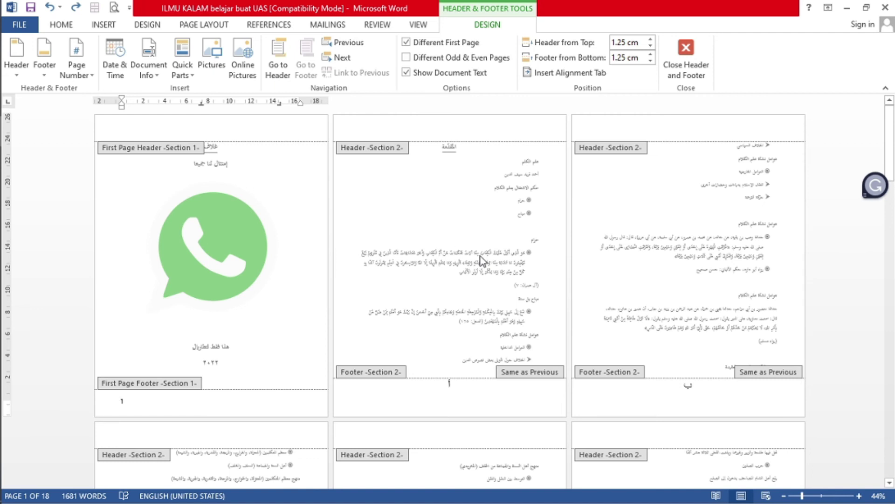
pyautogui.scroll(-3, 503, 292)
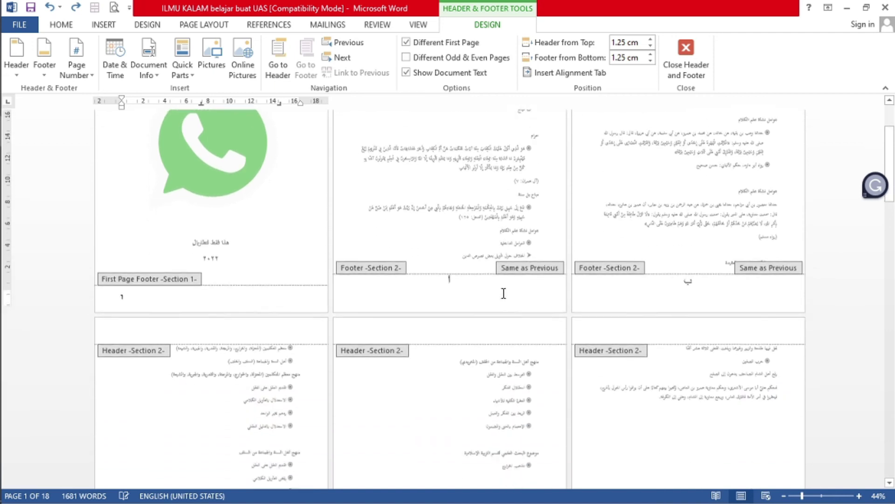
pyautogui.scroll(3, 504, 293)
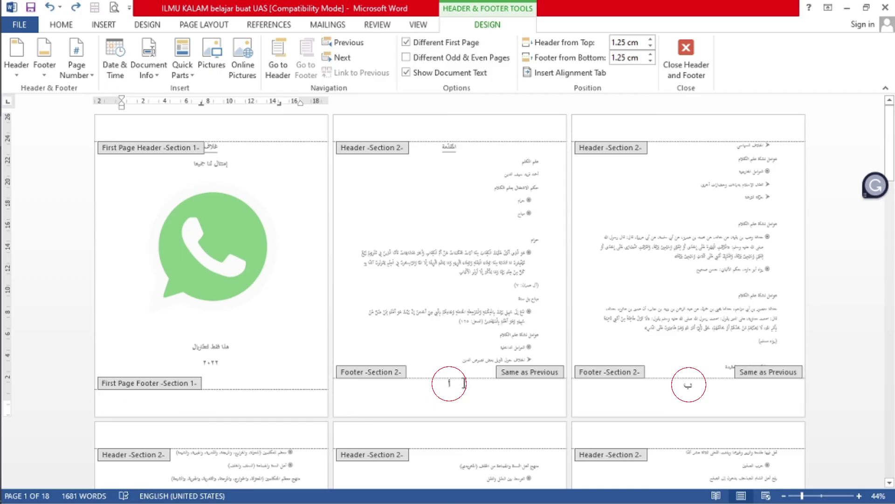
pyautogui.scroll(-2, 464, 383)
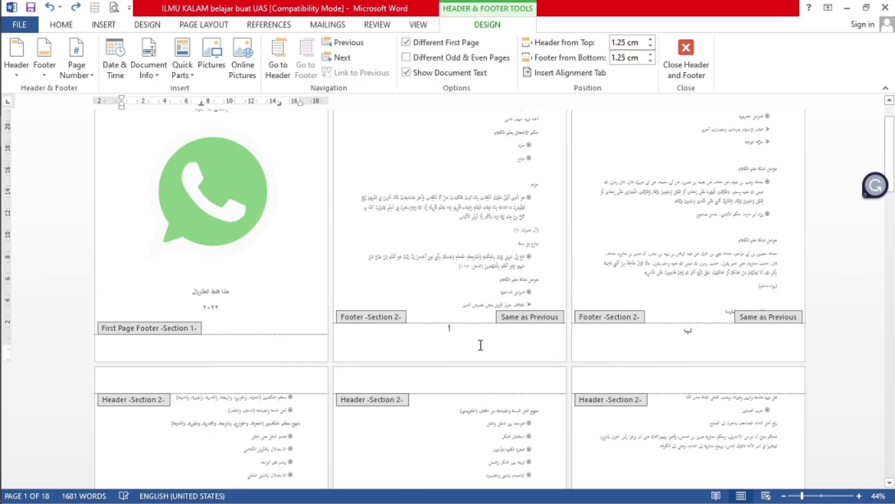
pyautogui.scroll(-2, 475, 341)
pyautogui.scroll(4, 462, 317)
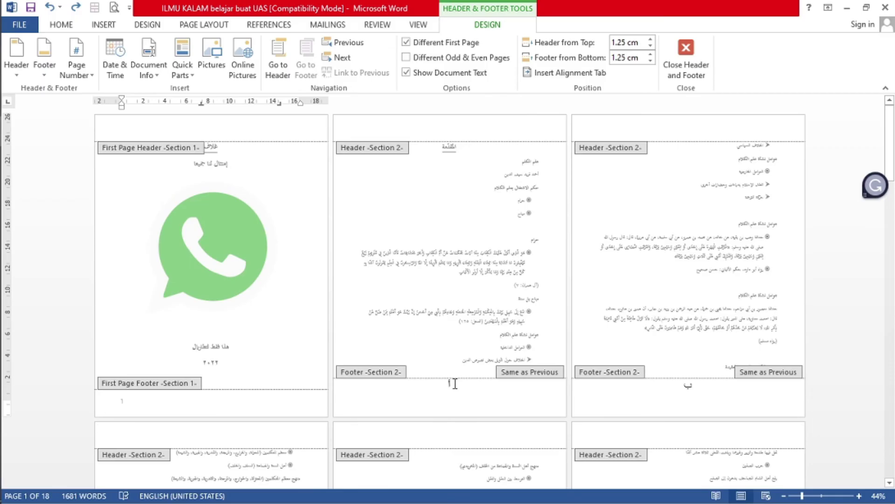
# Step: Examine the page numbering from the end of the introduction through the first chapter's first-page footer and following headers
pyautogui.scroll(-11, 548, 378)
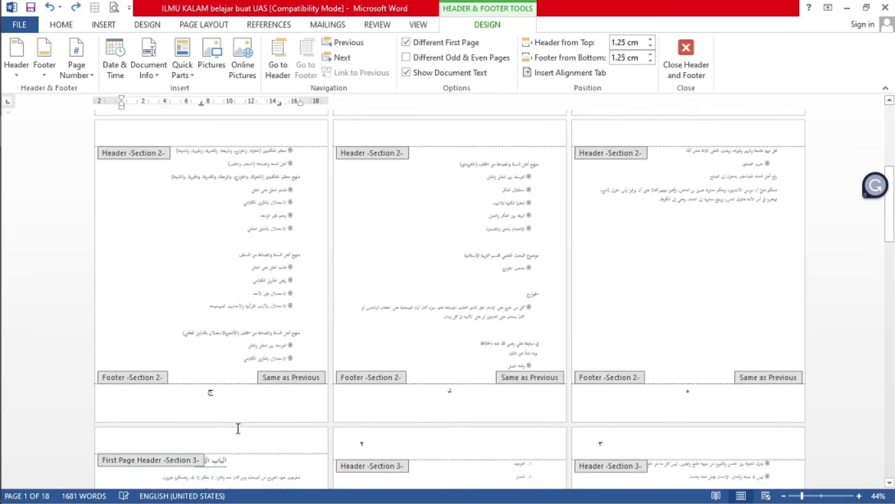
pyautogui.scroll(-5, 536, 400)
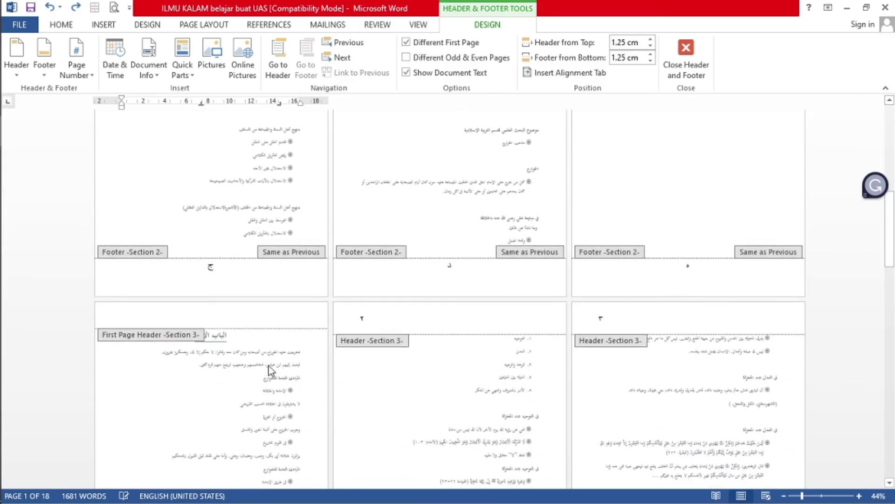
pyautogui.scroll(-3, 259, 368)
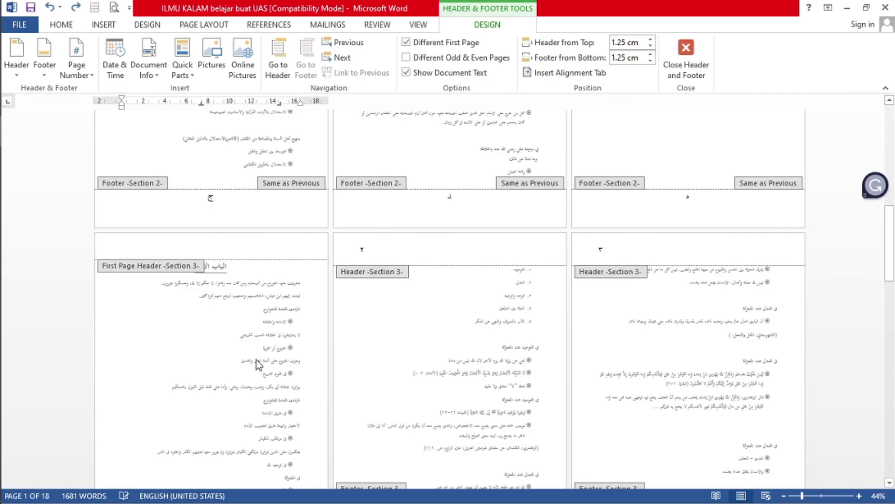
pyautogui.scroll(-2, 252, 356)
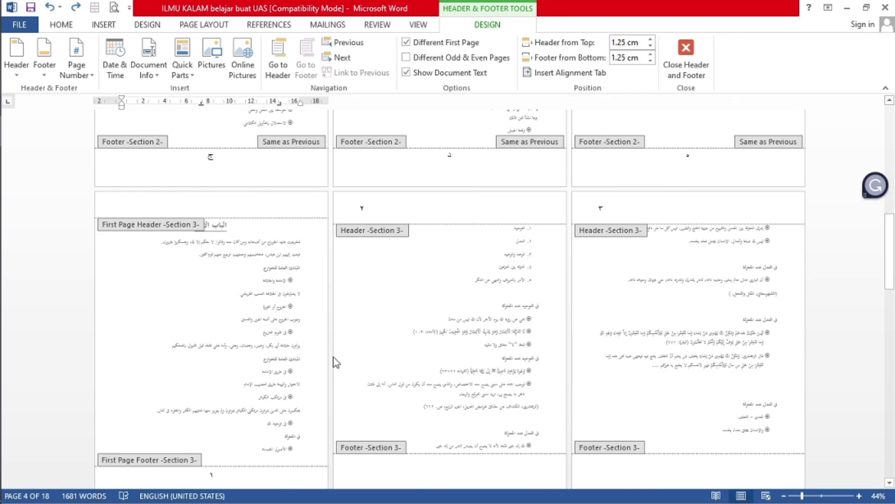
pyautogui.scroll(-2, 262, 407)
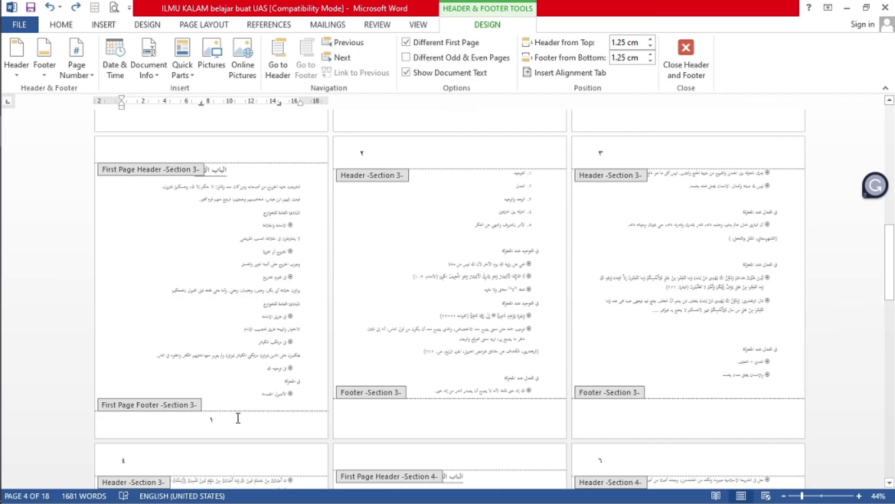
pyautogui.click(209, 421)
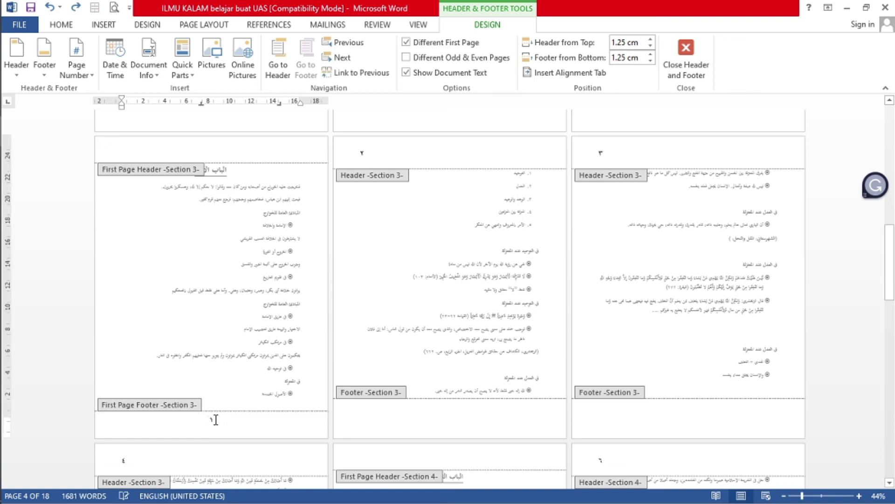
pyautogui.click(214, 420)
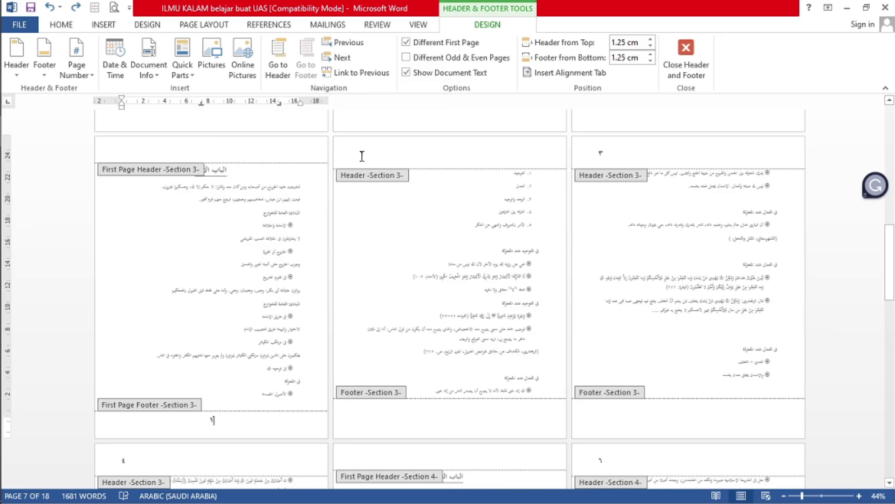
# Step: Examine the second and third chapters' opening-page footers and following headers, and leave header and footer editing
pyautogui.scroll(-2, 625, 194)
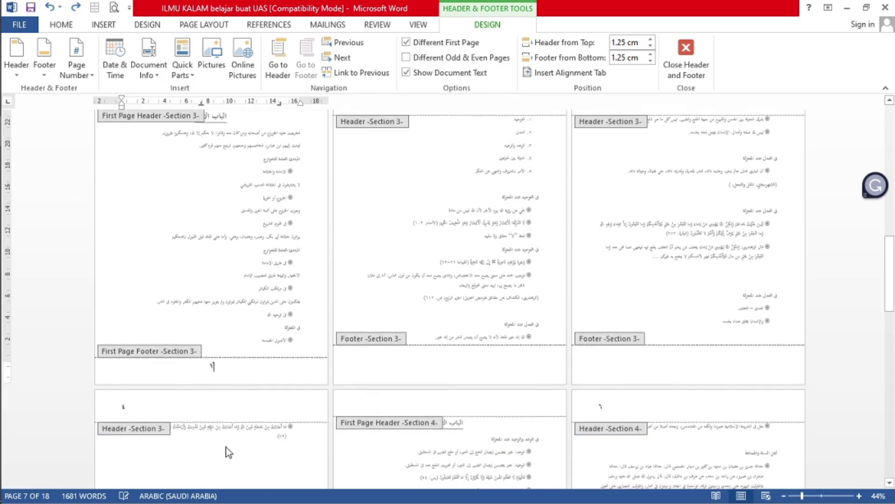
pyautogui.scroll(-9, 419, 386)
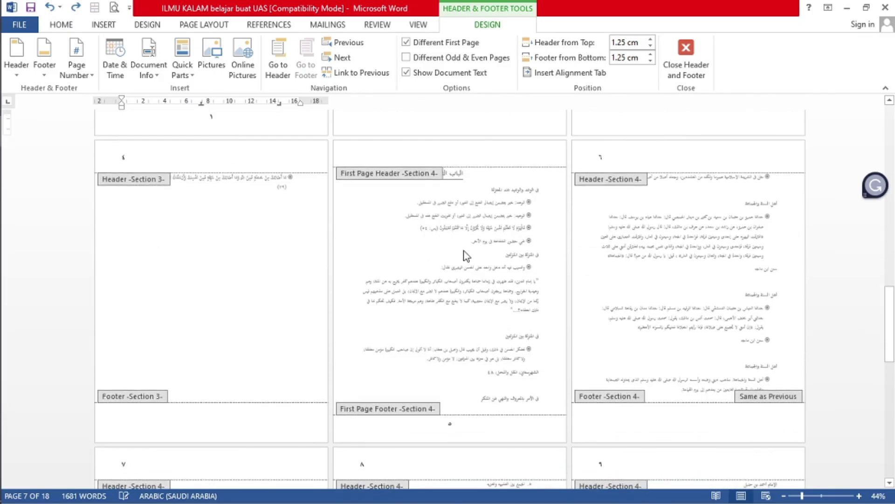
pyautogui.doubleClick(463, 214)
pyautogui.doubleClick(467, 427)
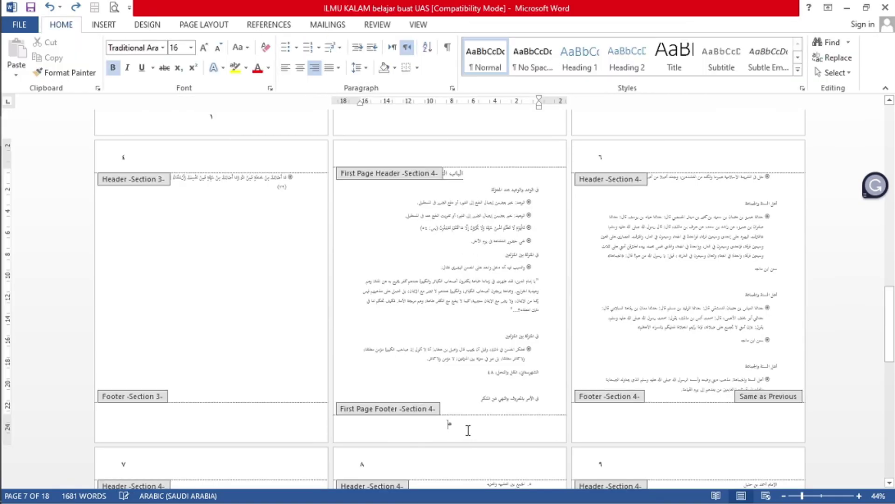
pyautogui.scroll(-1, 465, 422)
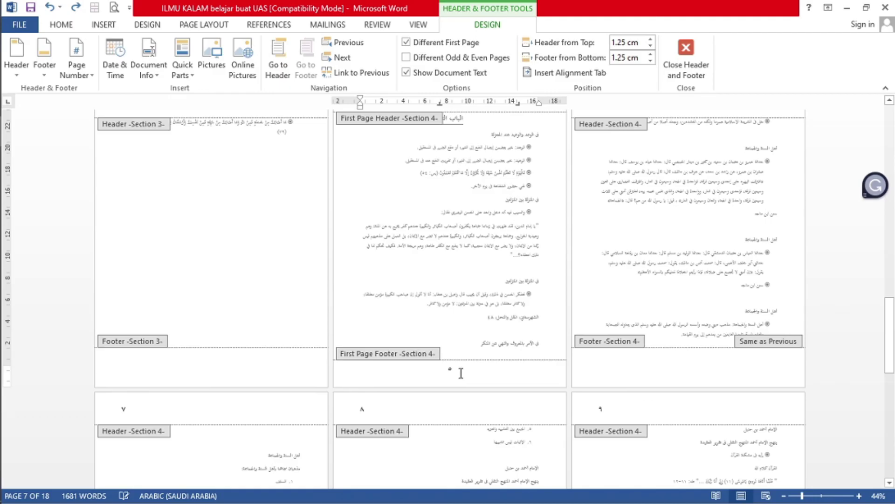
pyautogui.scroll(1, 642, 198)
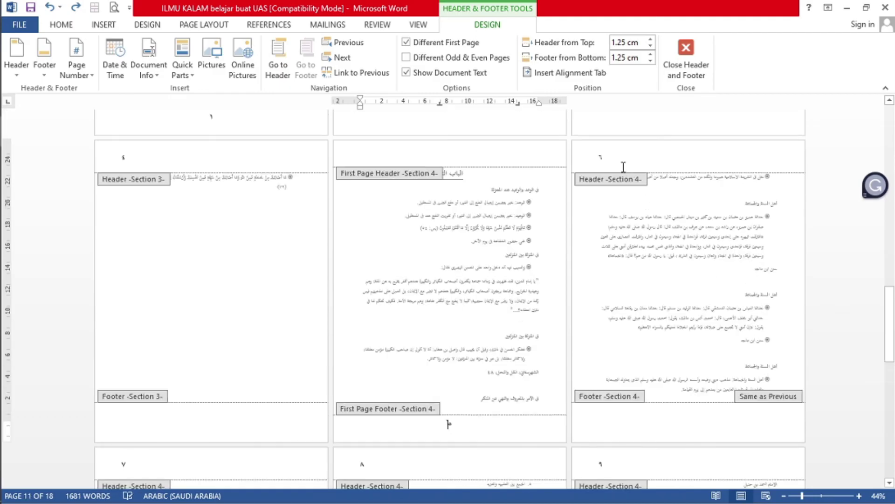
pyautogui.click(603, 161)
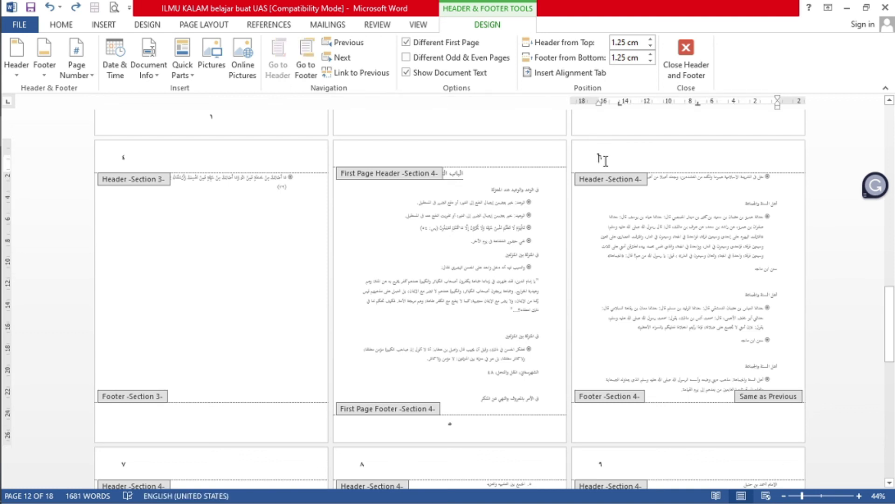
pyautogui.scroll(-10, 611, 222)
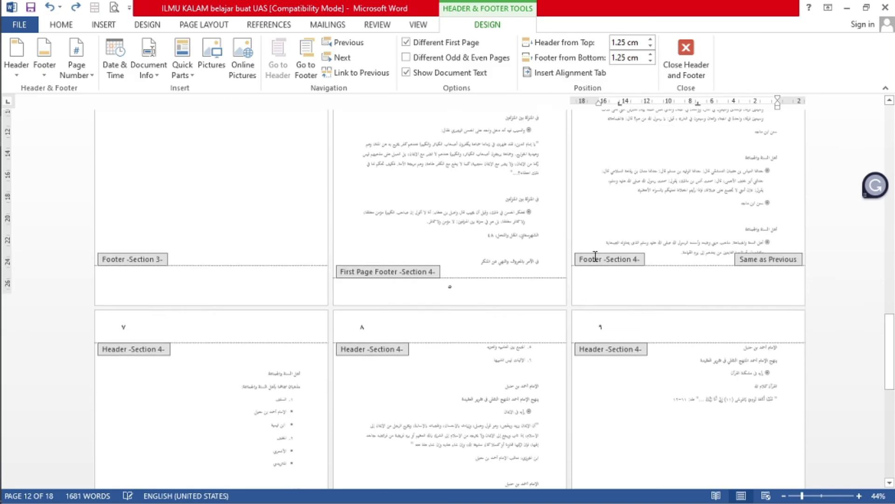
pyautogui.scroll(-5, 515, 348)
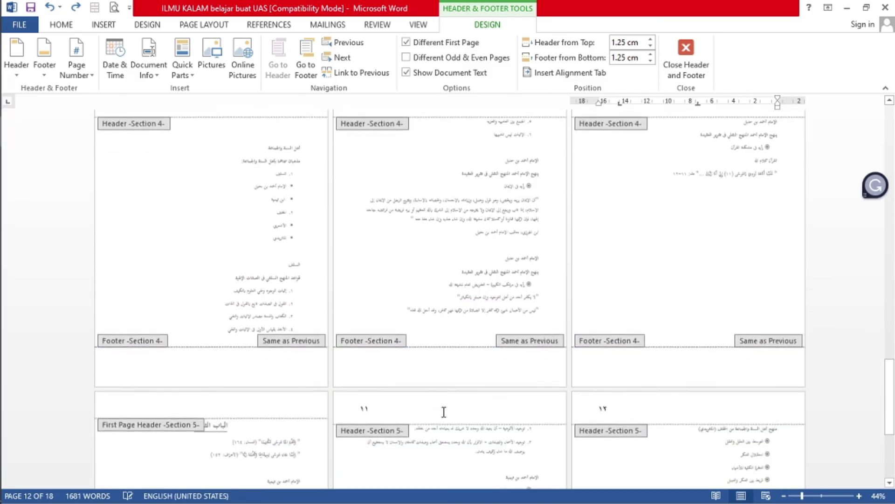
pyautogui.doubleClick(444, 412)
# Step: Enlarge the view to 94%, review the introduction's footer page letters, and minimise the document window
pyautogui.scroll(15, 442, 412)
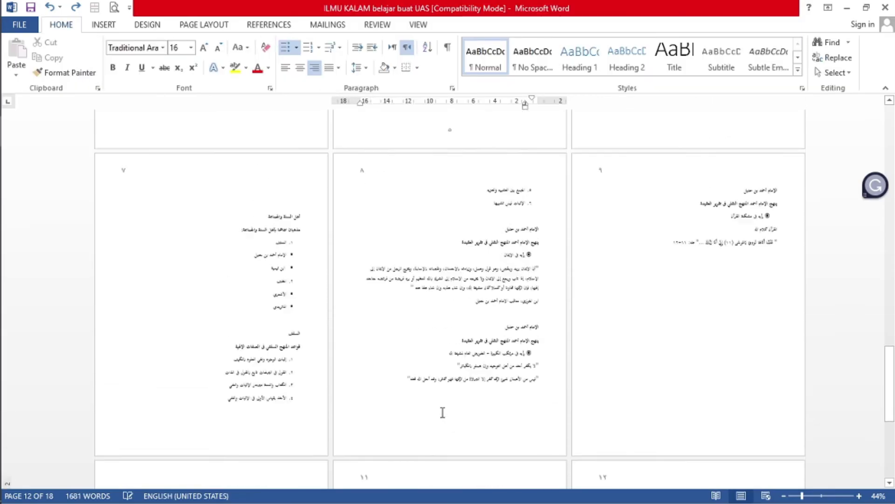
pyautogui.scroll(15, 443, 412)
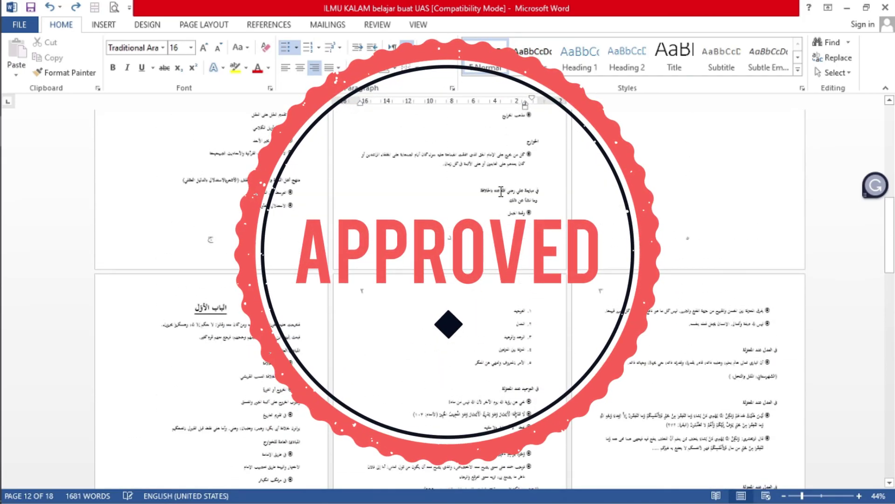
pyautogui.keyDown('ctrl'); pyautogui.scroll(5, 504, 189); pyautogui.keyUp('ctrl')
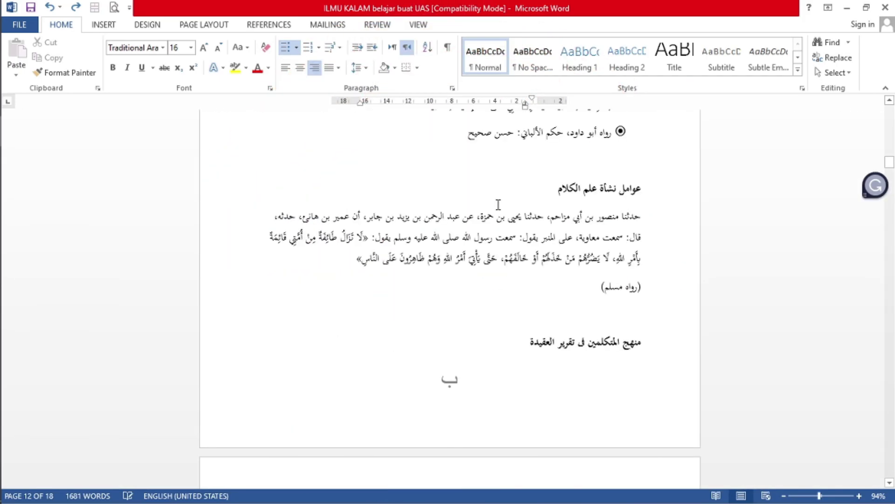
pyautogui.scroll(8, 497, 203)
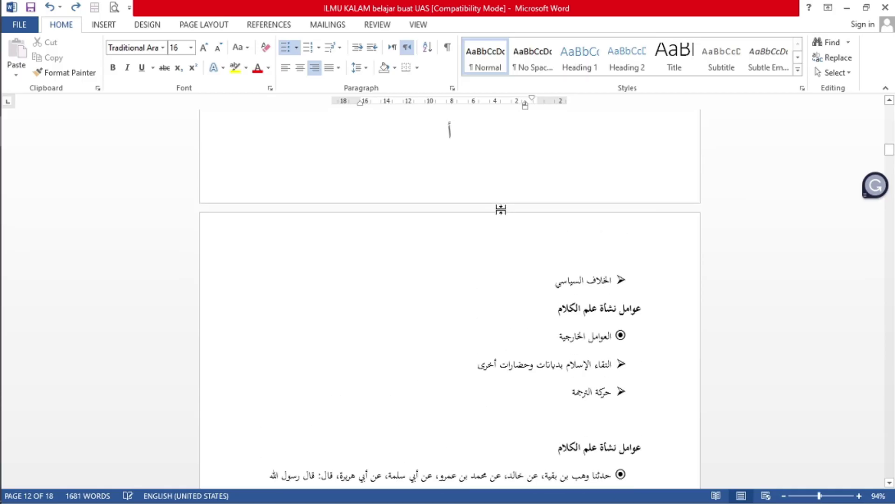
pyautogui.scroll(6, 500, 206)
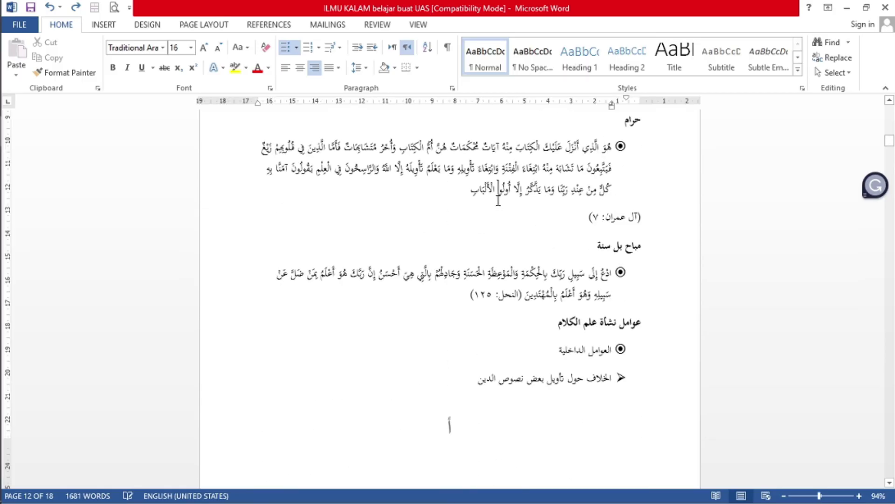
pyautogui.scroll(-7, 454, 368)
pyautogui.scroll(3, 462, 377)
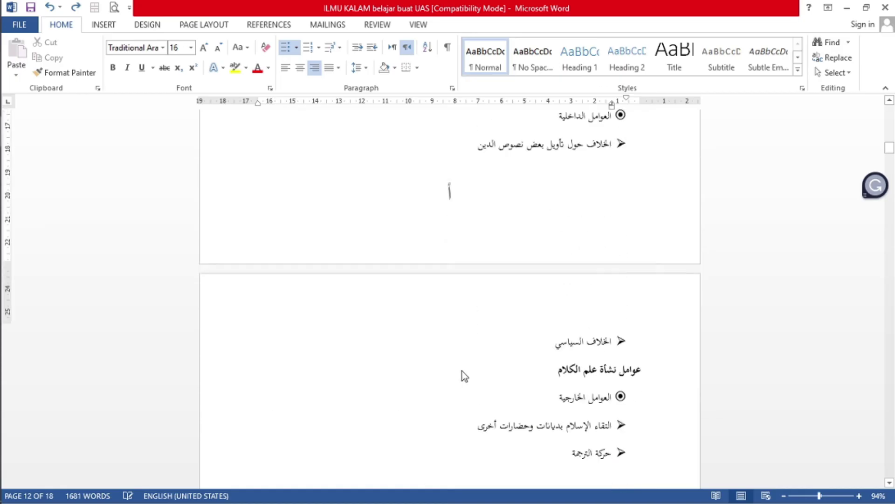
pyautogui.click(849, 9)
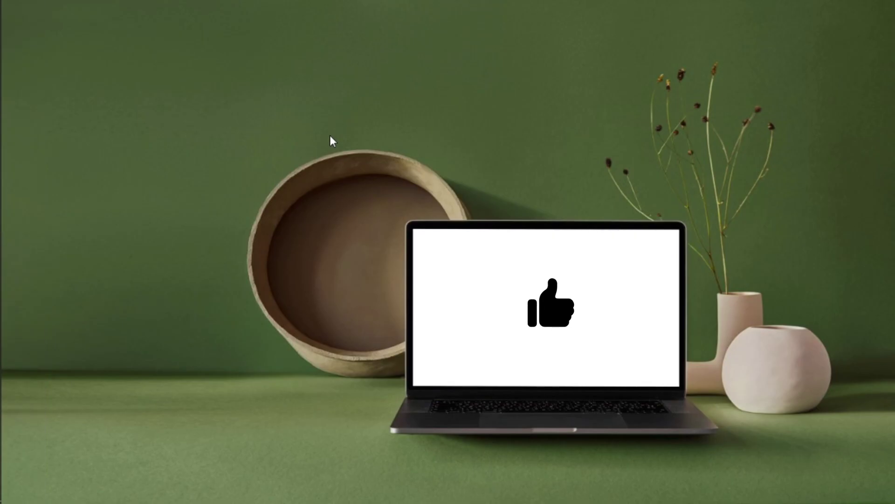